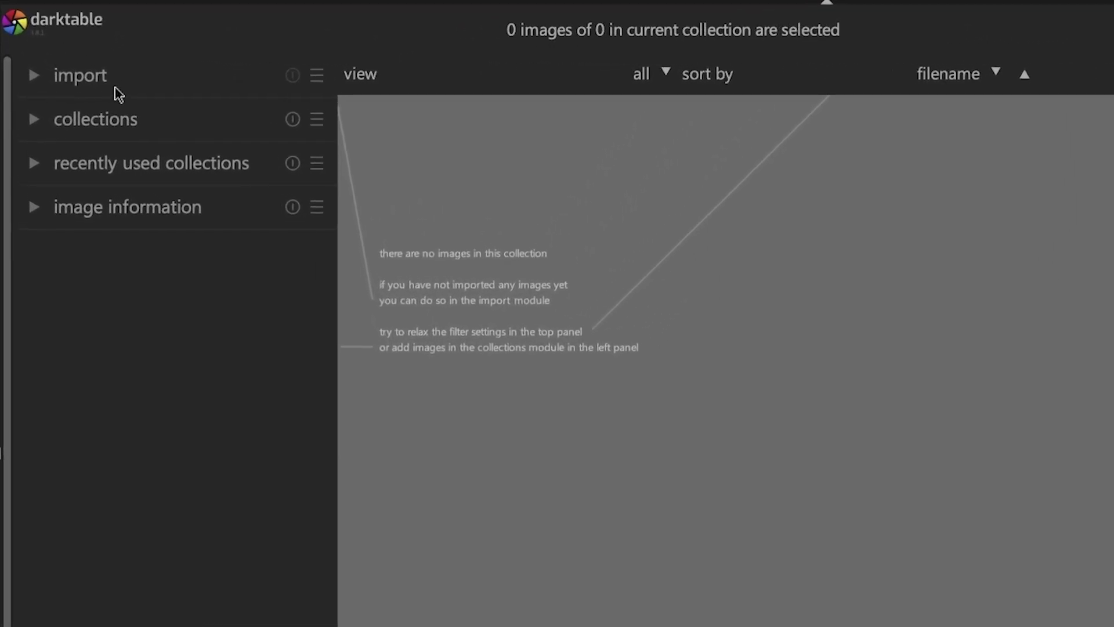
- Expand the import options, mount the Nikon DSC D500 camera and start tethered shooting
left_click(118, 92)
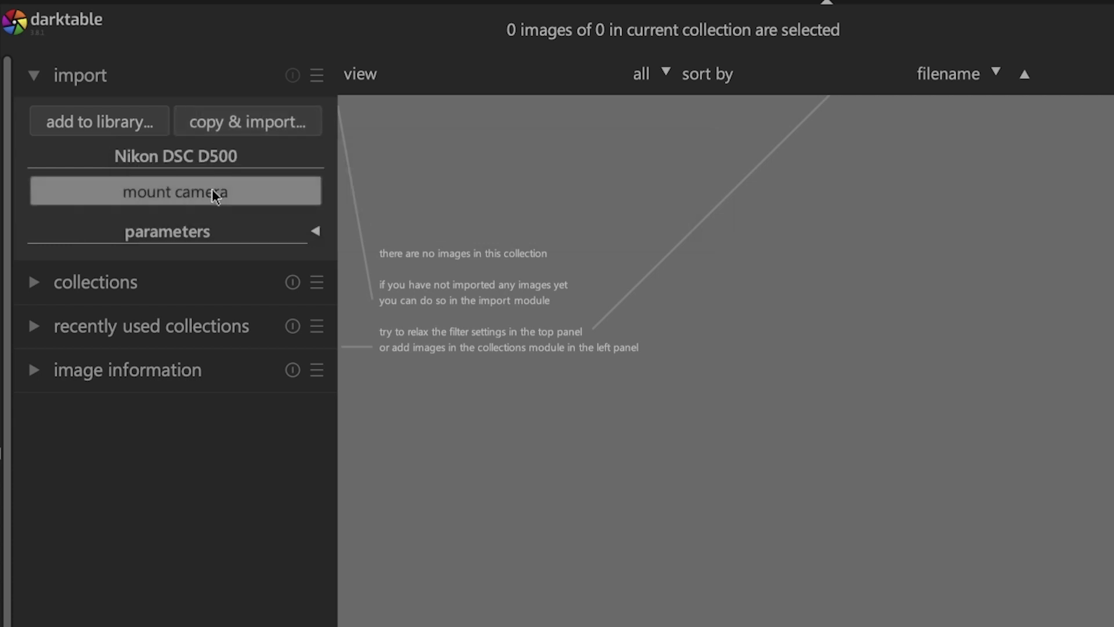
left_click(214, 194)
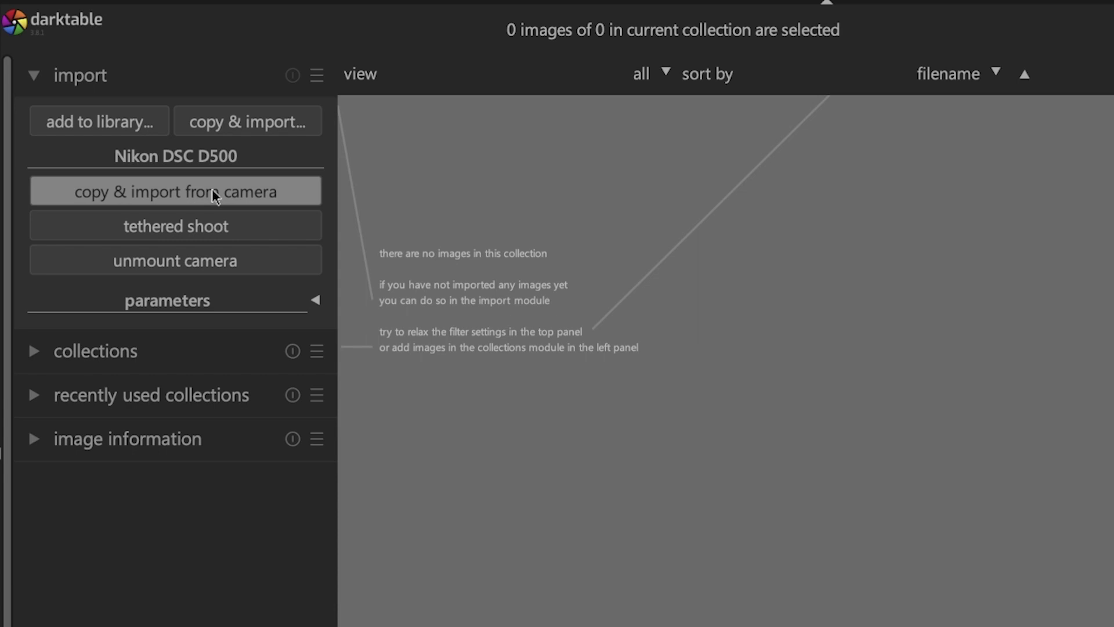
left_click(207, 226)
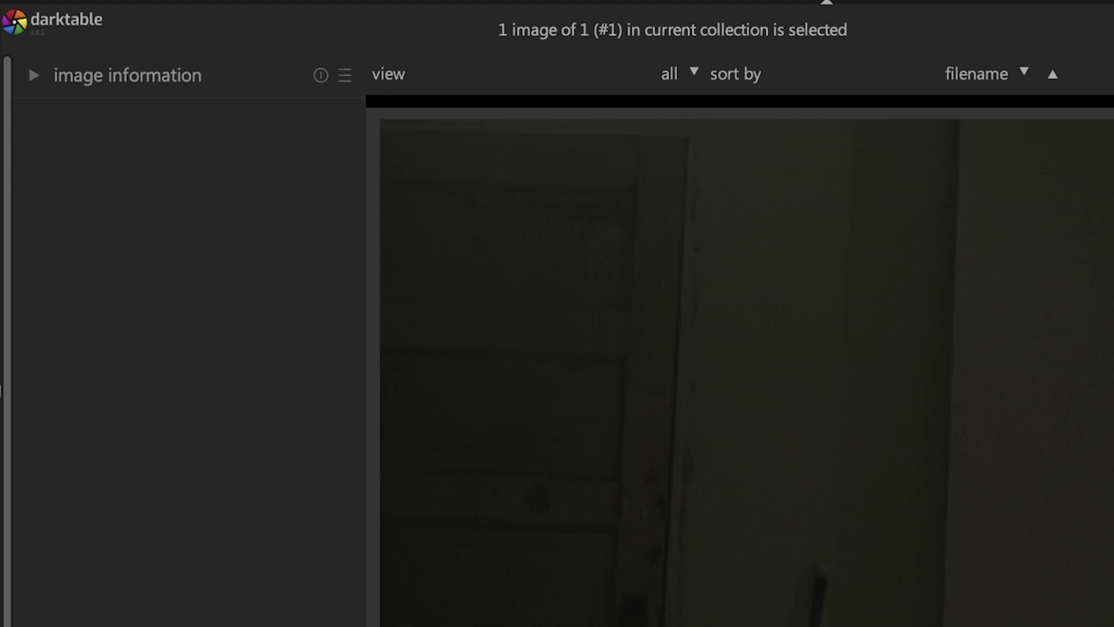
- Leave tethering and return to the lighttable with the captured shot
key("w")
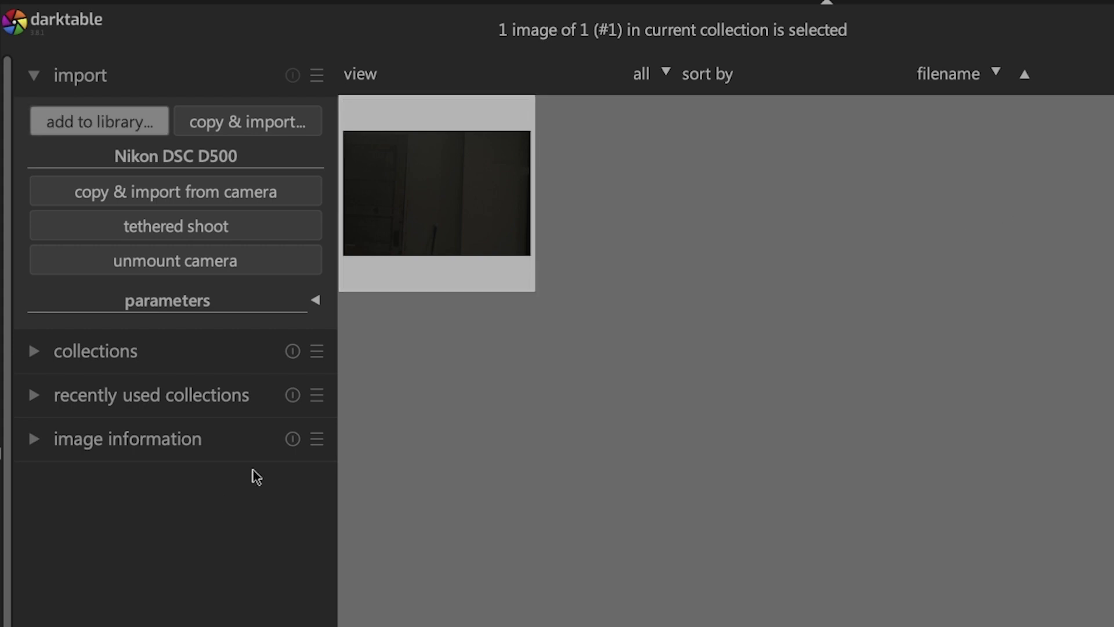
- Open the add-to-library dialog, close it, then reopen it
left_click(144, 119)
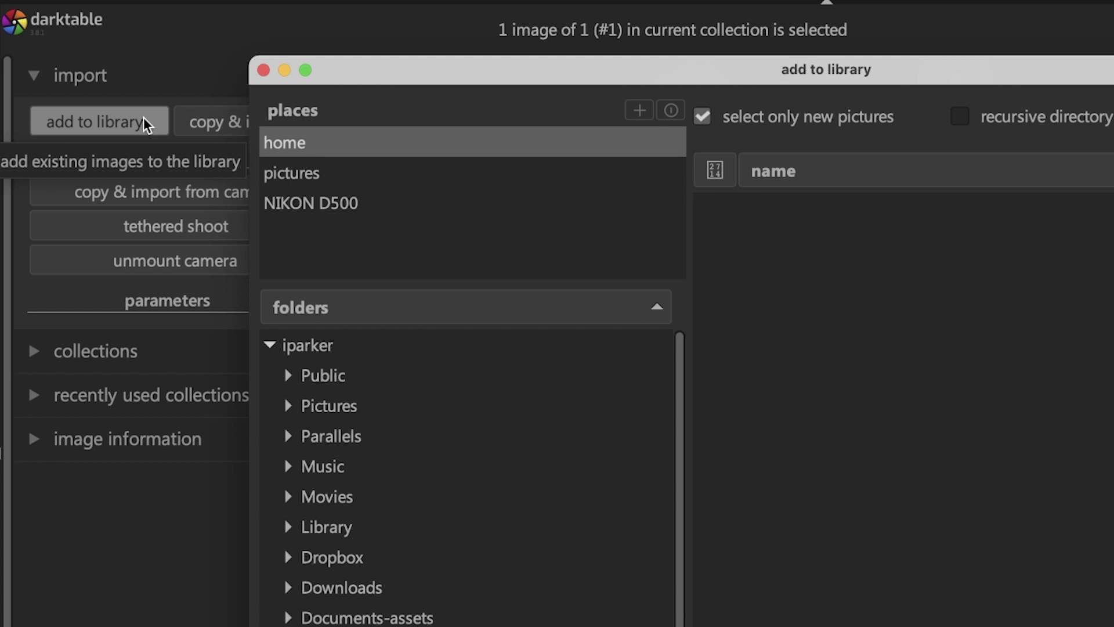
left_click(263, 70)
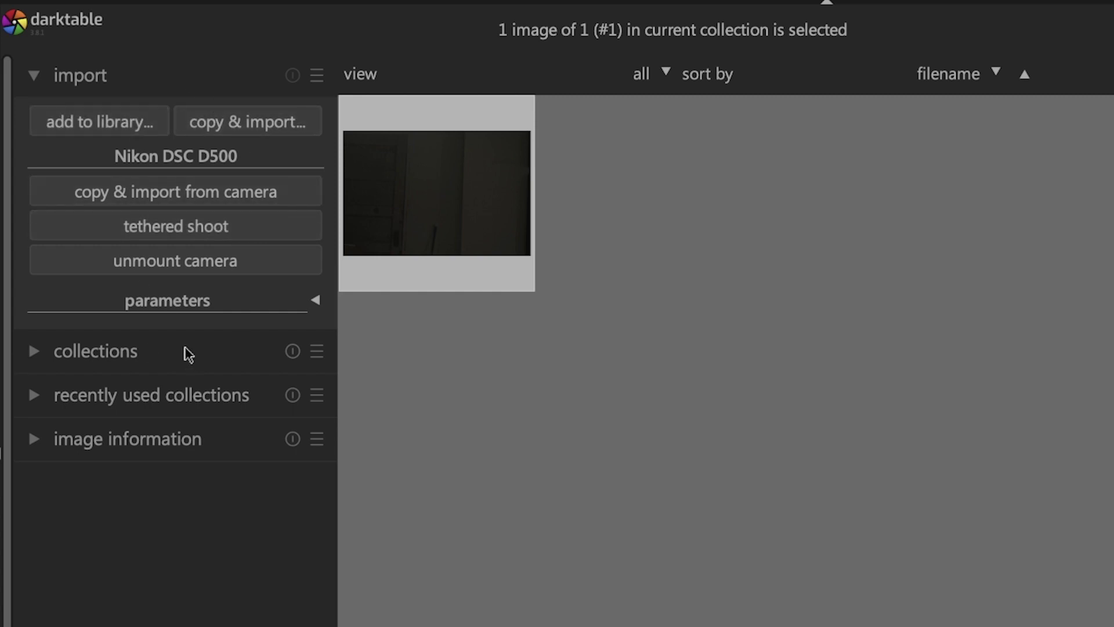
left_click(119, 116)
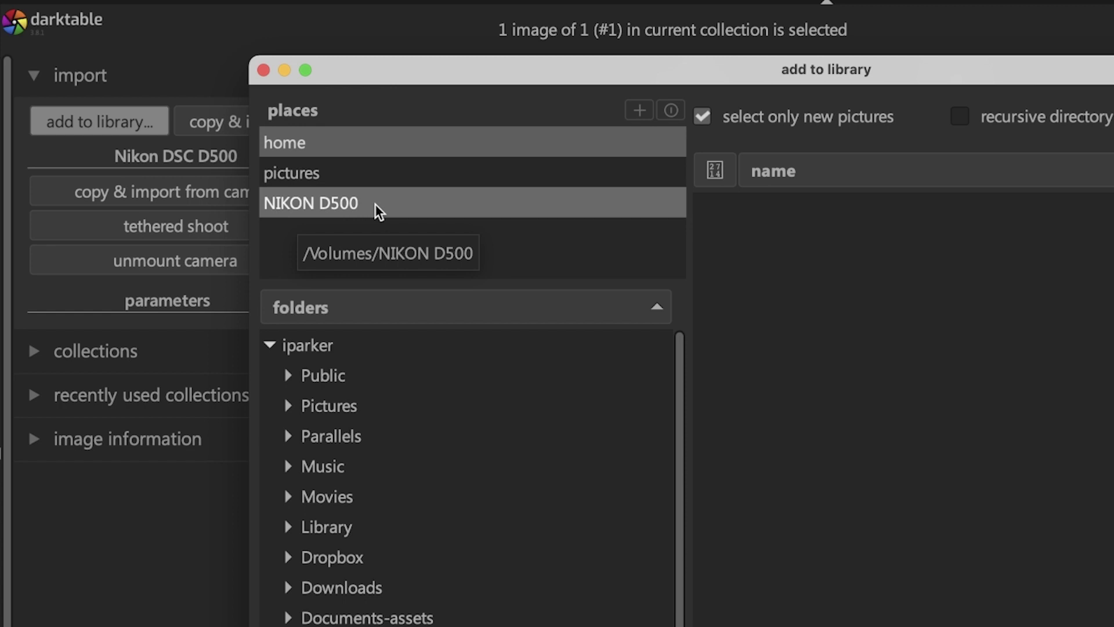
left_click(638, 112)
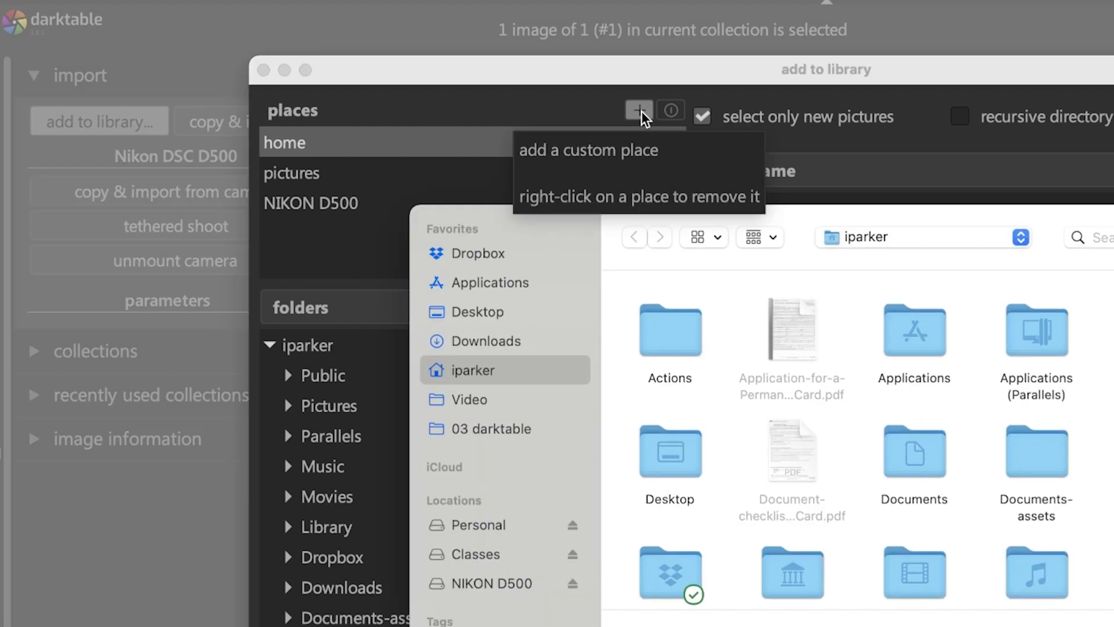
left_click(492, 587)
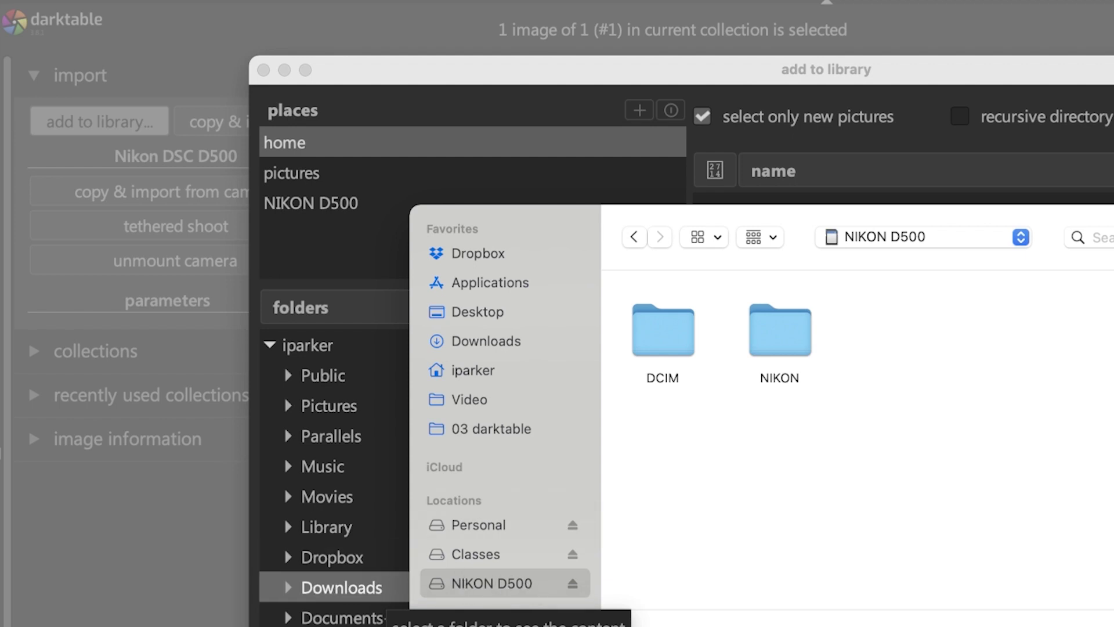
key("Return")
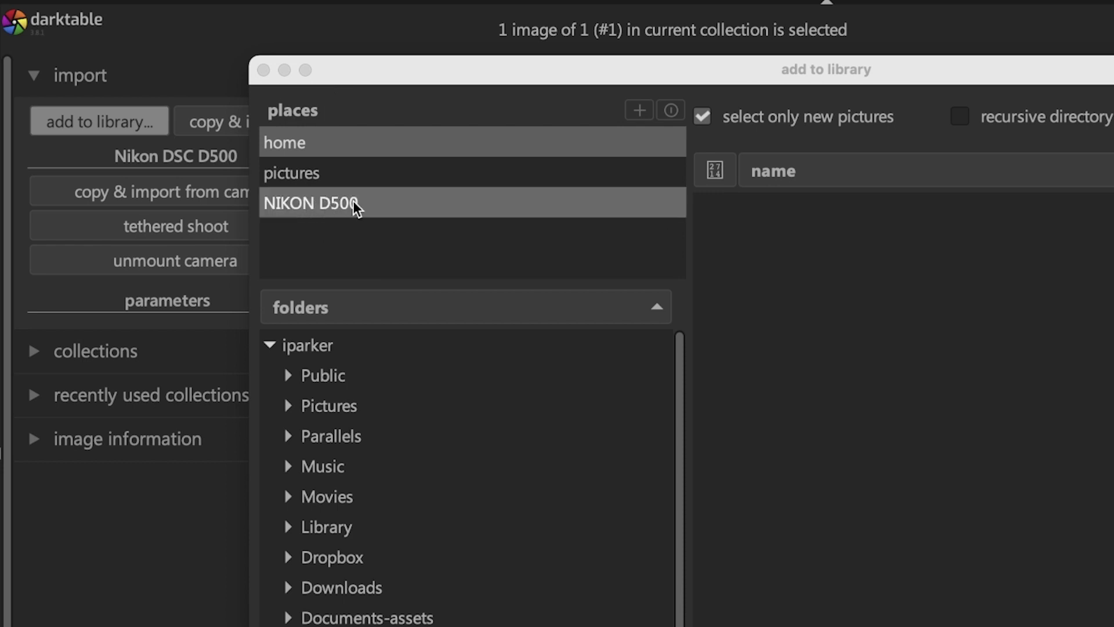
left_click(331, 210)
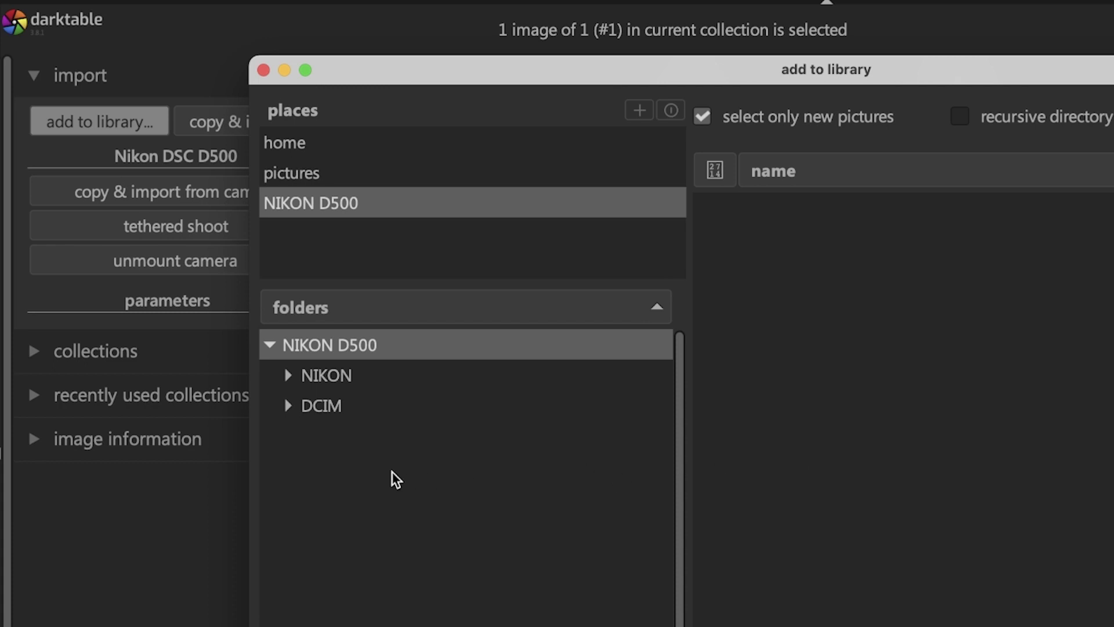
- Browse the card's NIKON/DCIM/100ND500 folders, then select the top-level NIKON D500 folder
left_click(287, 377)
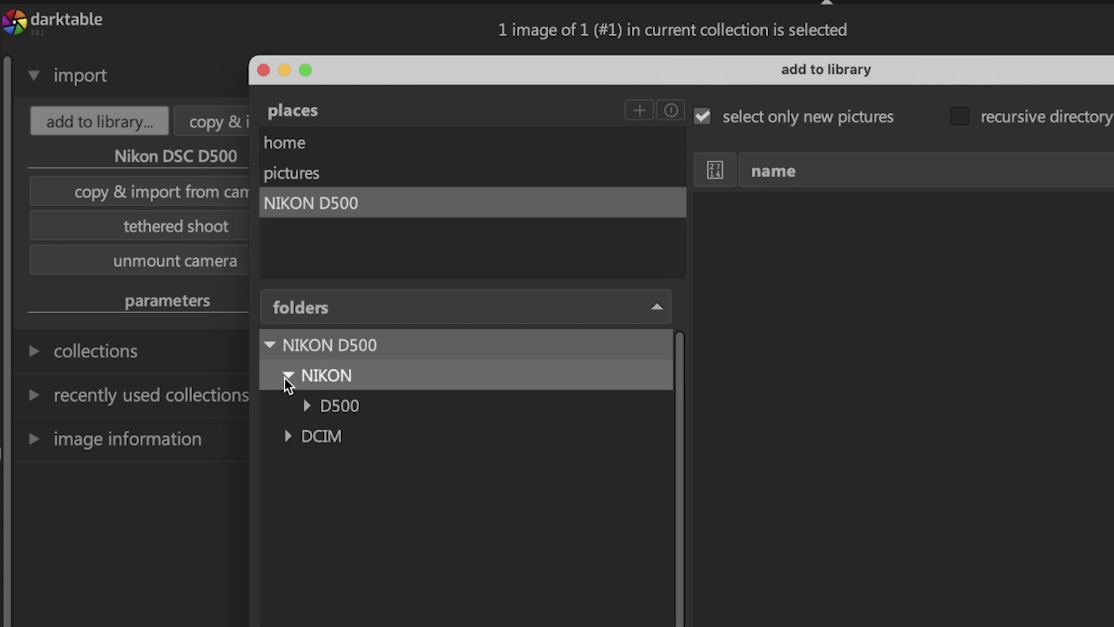
left_click(288, 435)
left_click(330, 465)
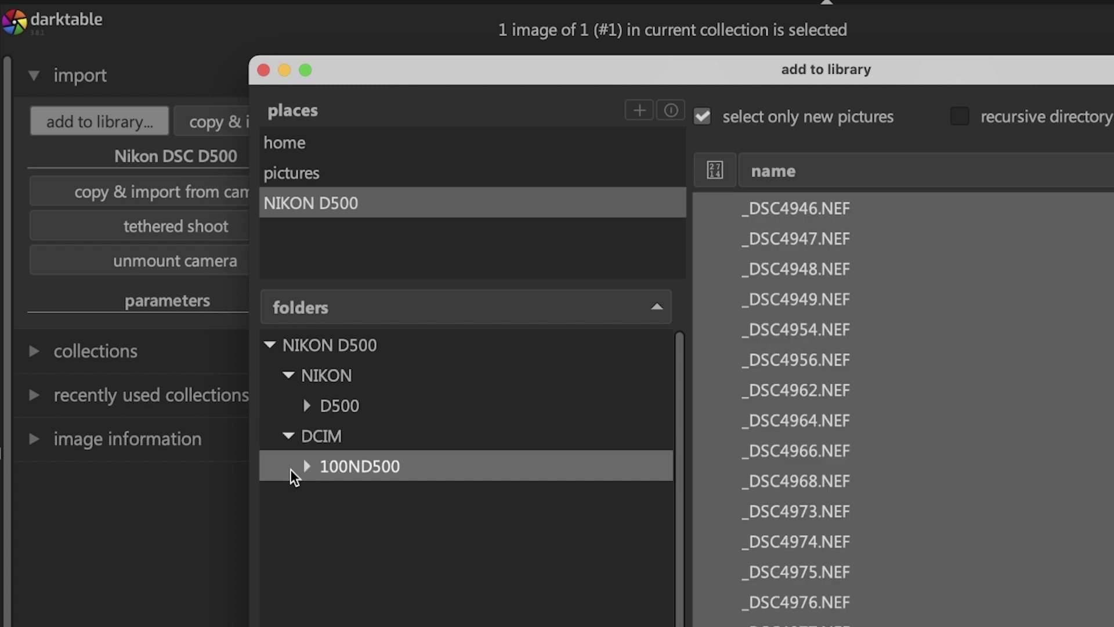
left_click(323, 407)
left_click(347, 466)
left_click(343, 406)
left_click(343, 377)
left_click(349, 350)
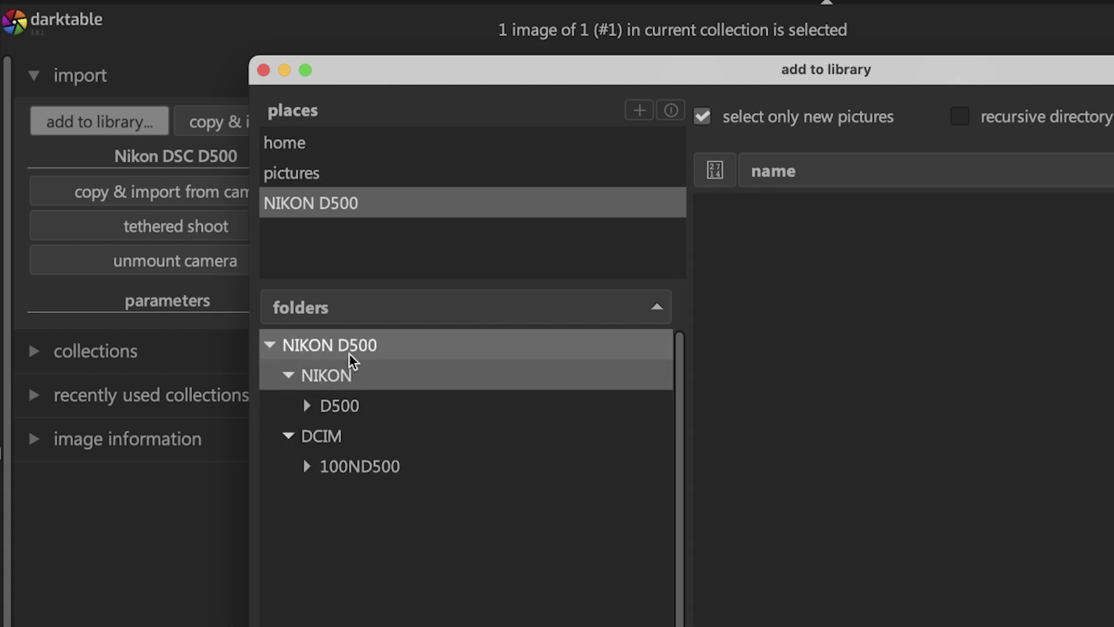
left_click(289, 375)
left_click(289, 405)
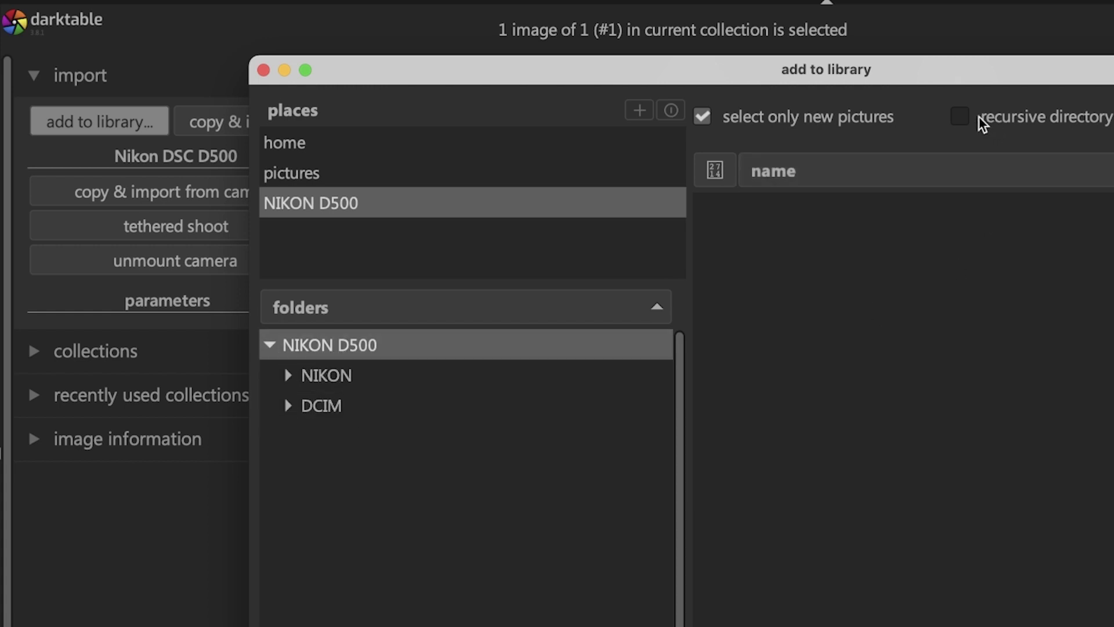
- Enable recursive directory to list the card's NEF files, with thumbnails shown
left_click(961, 117)
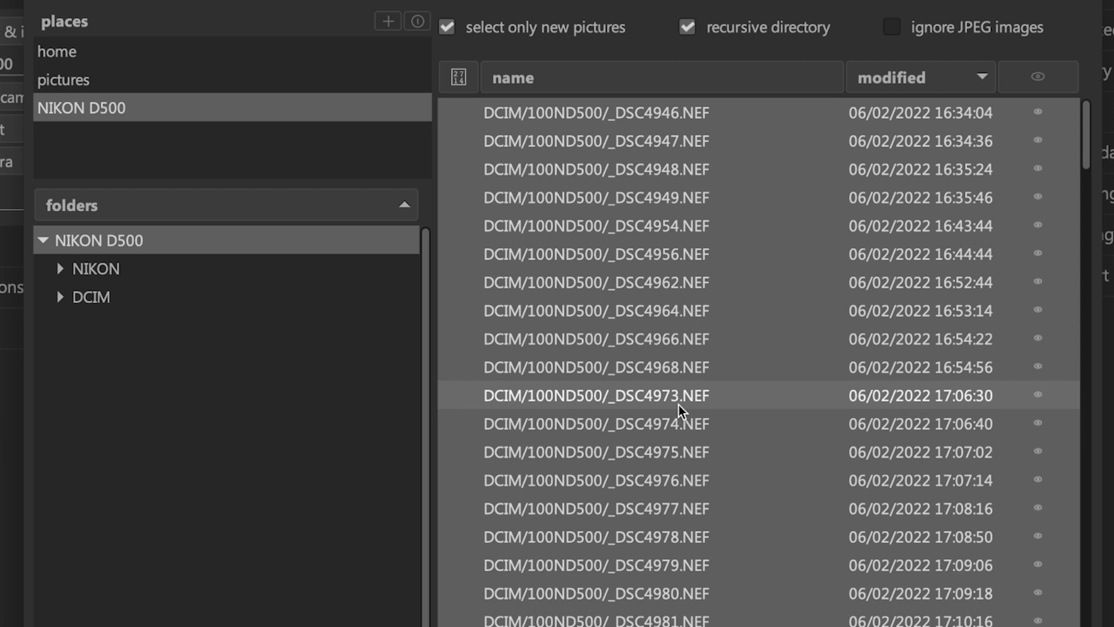
left_click(1032, 79)
- Toggle the file thumbnails off and back on, then select only _DSC4946
left_click(1047, 83)
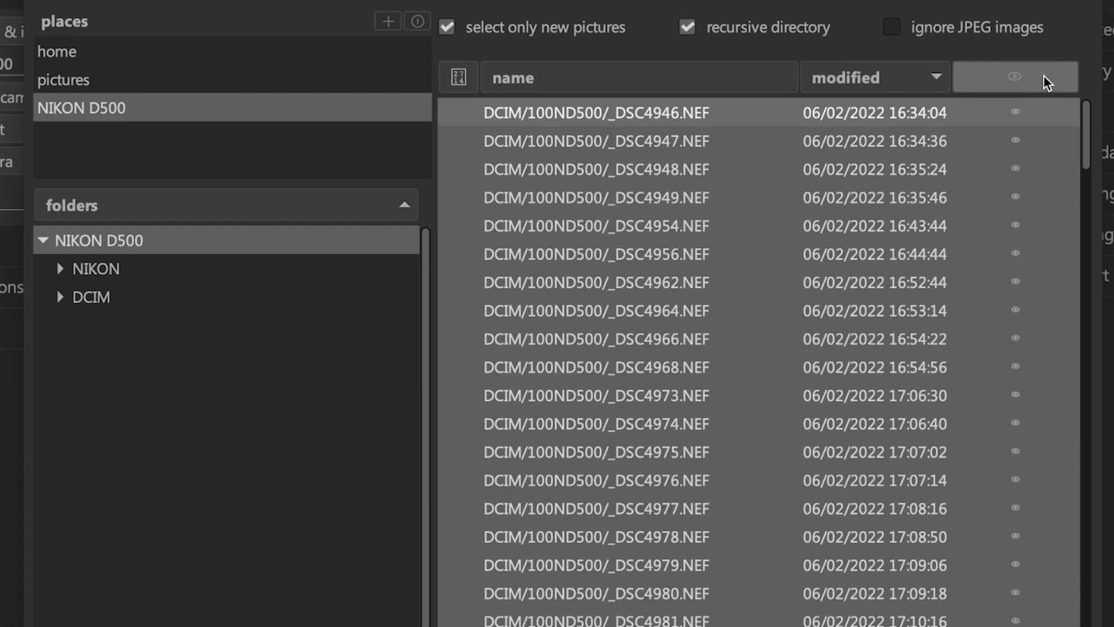
left_click(1048, 83)
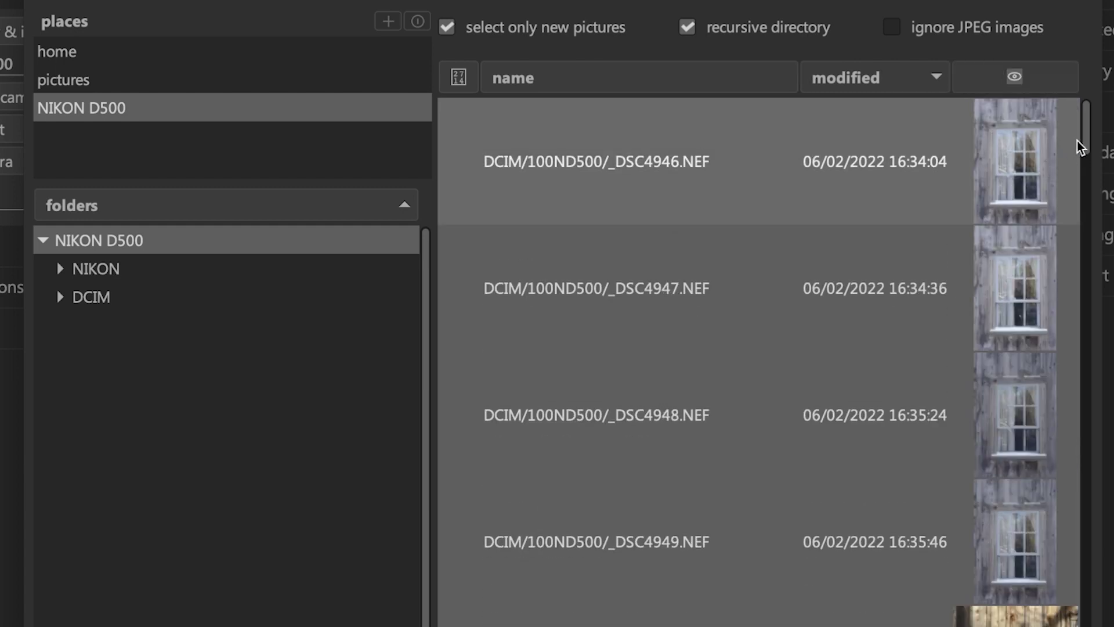
left_click_drag(1089, 129, 1085, 104)
left_click(743, 178)
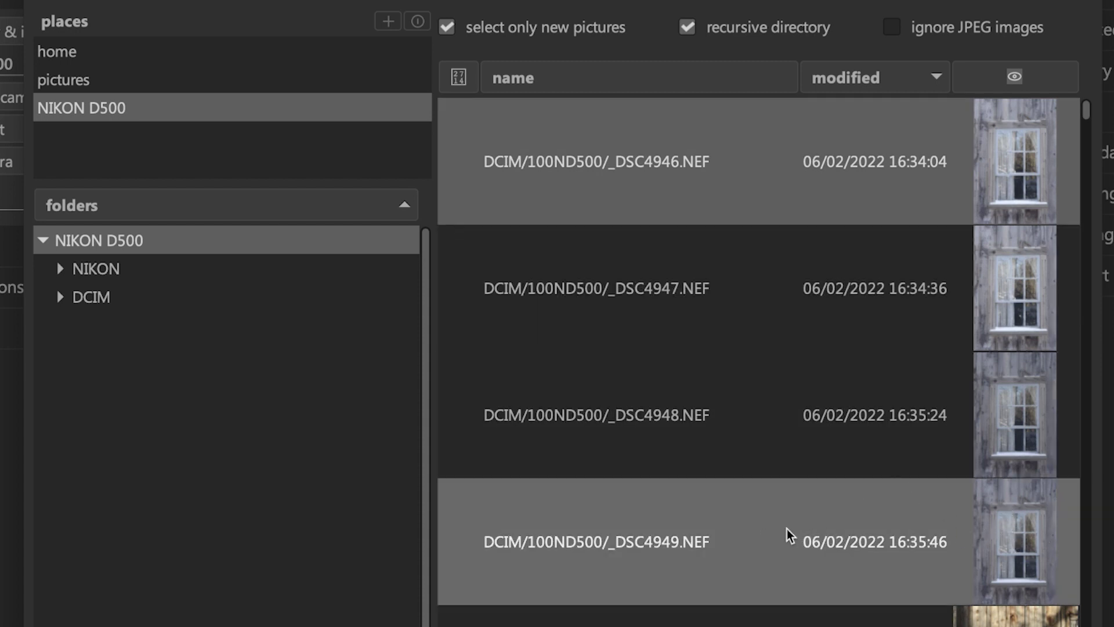
scroll(787, 528, "down", 5)
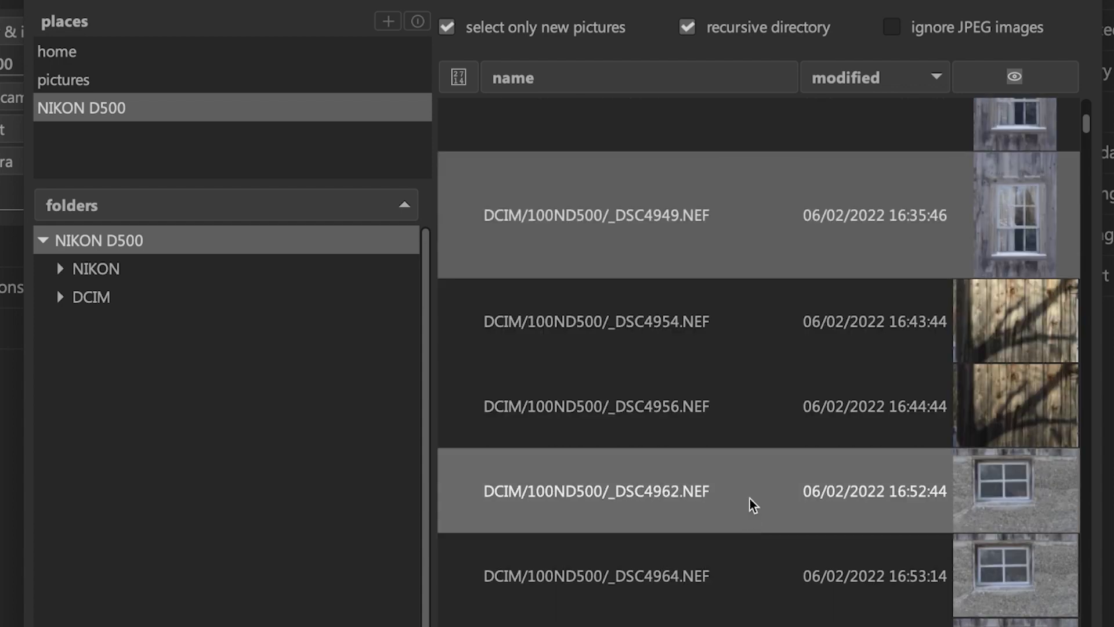
scroll(754, 502, "down", 3)
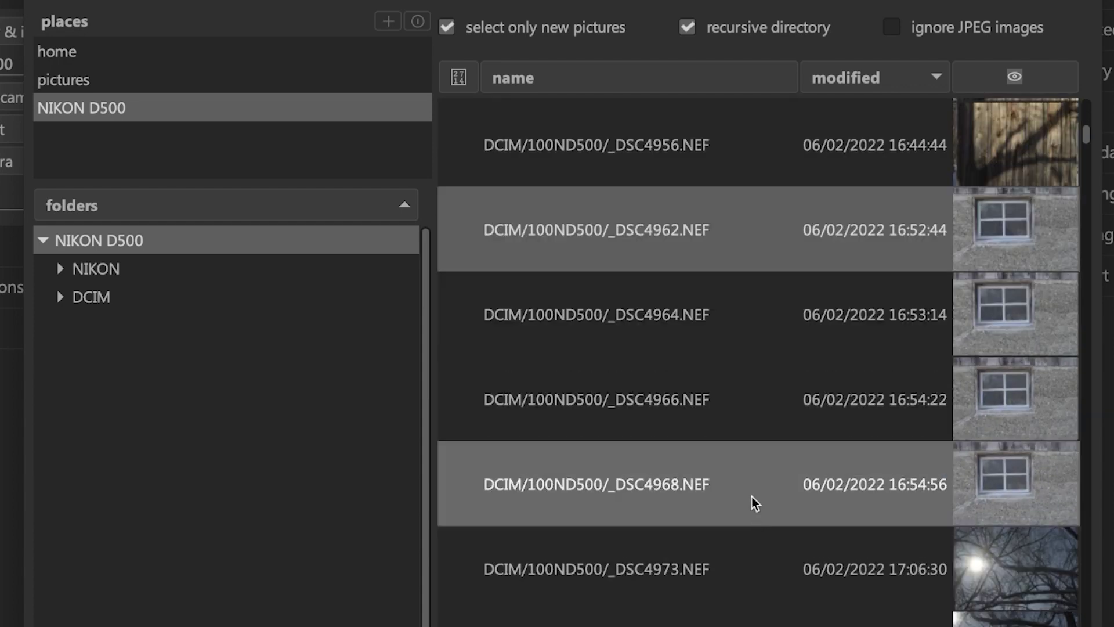
- Extend the selection to _DSC4947 through _DSC4968, then close the dialog without importing
left_click(751, 503, "ctrl")
left_click(772, 473)
scroll(847, 493, "up", 5)
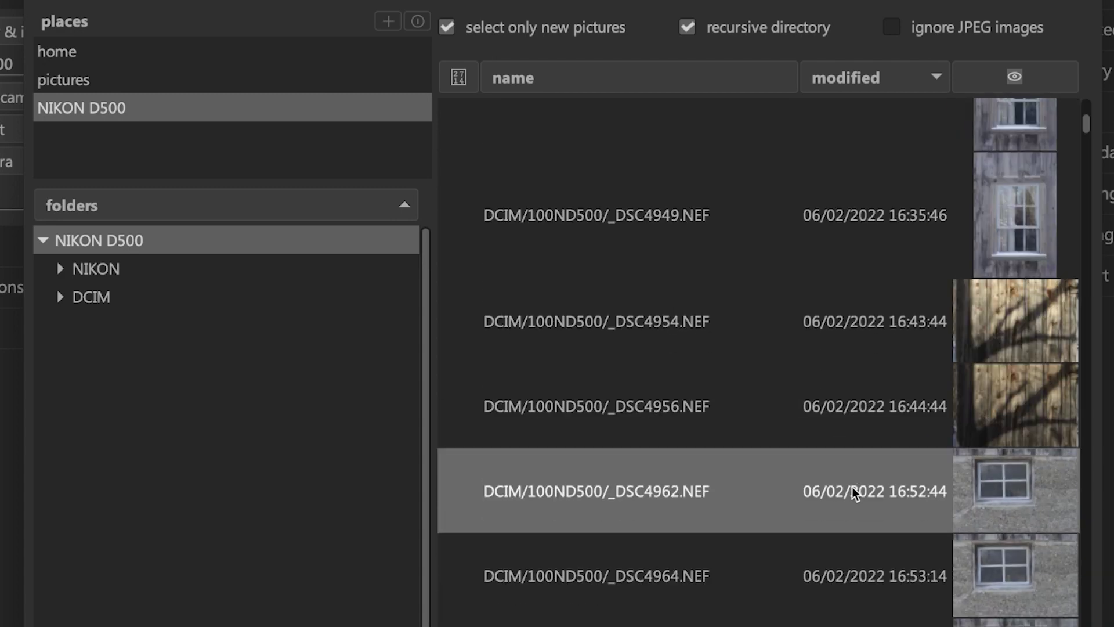
scroll(852, 486, "up", 3)
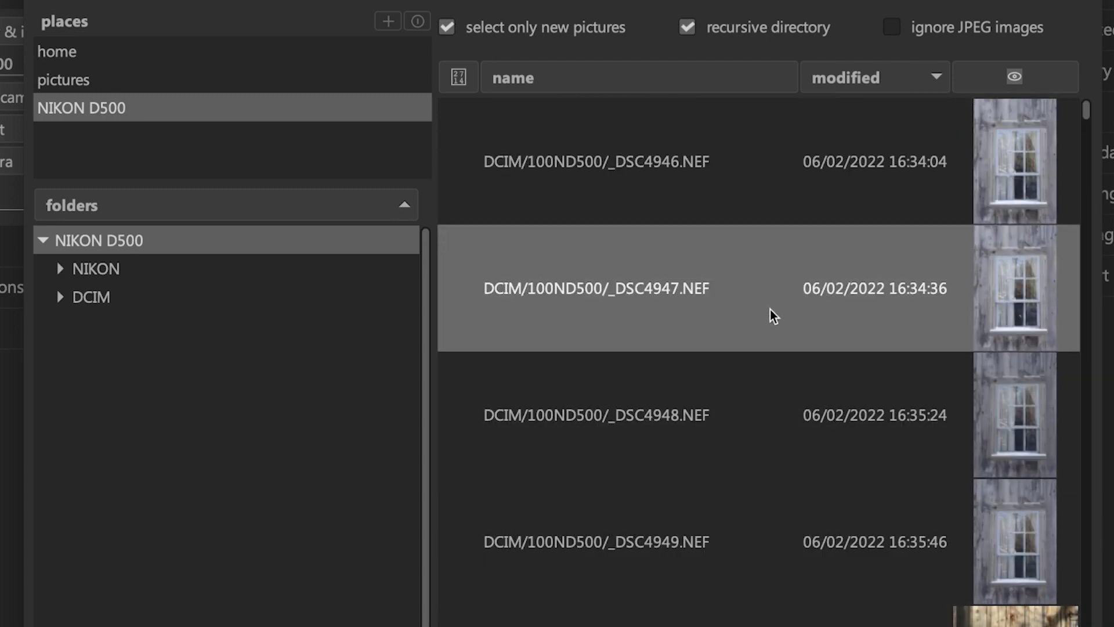
left_click(764, 294, "shift")
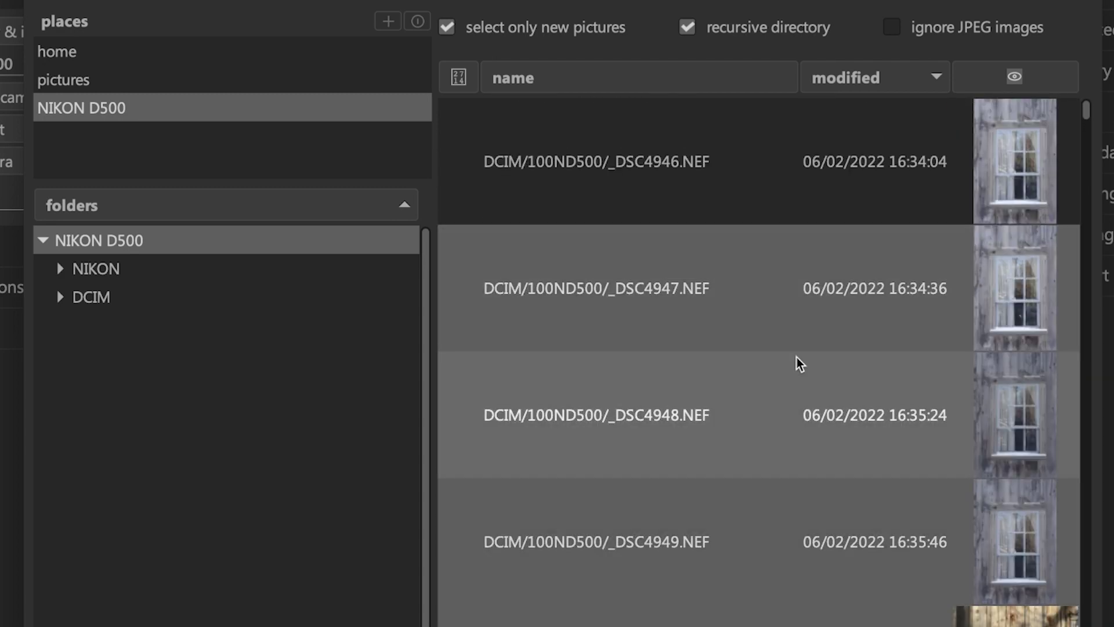
scroll(795, 394, "down", 5)
scroll(792, 441, "down", 3)
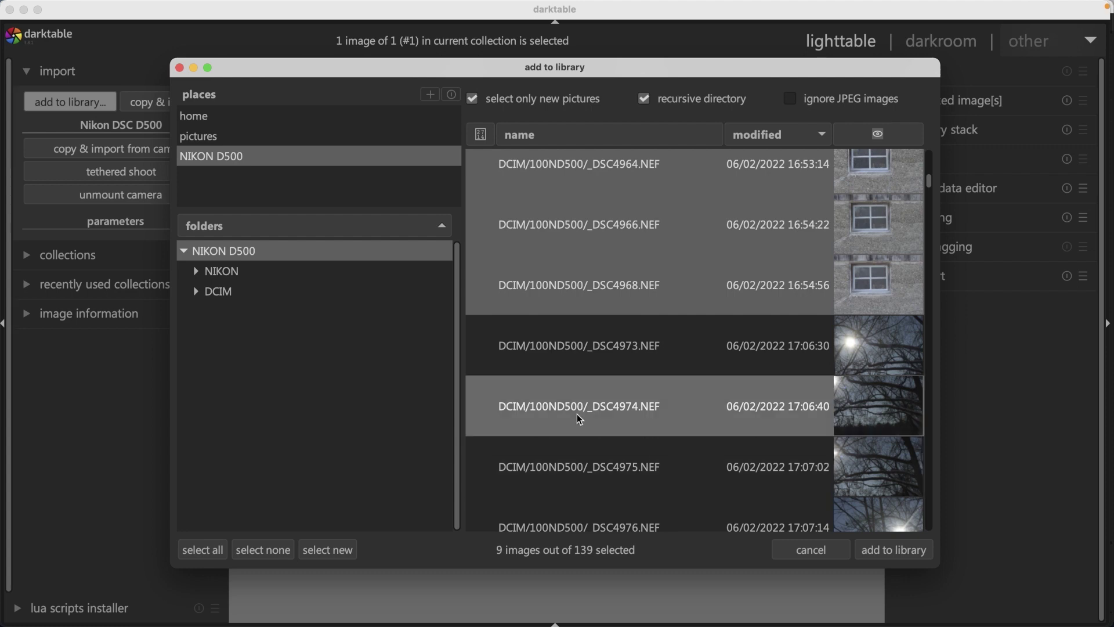
left_click(180, 69)
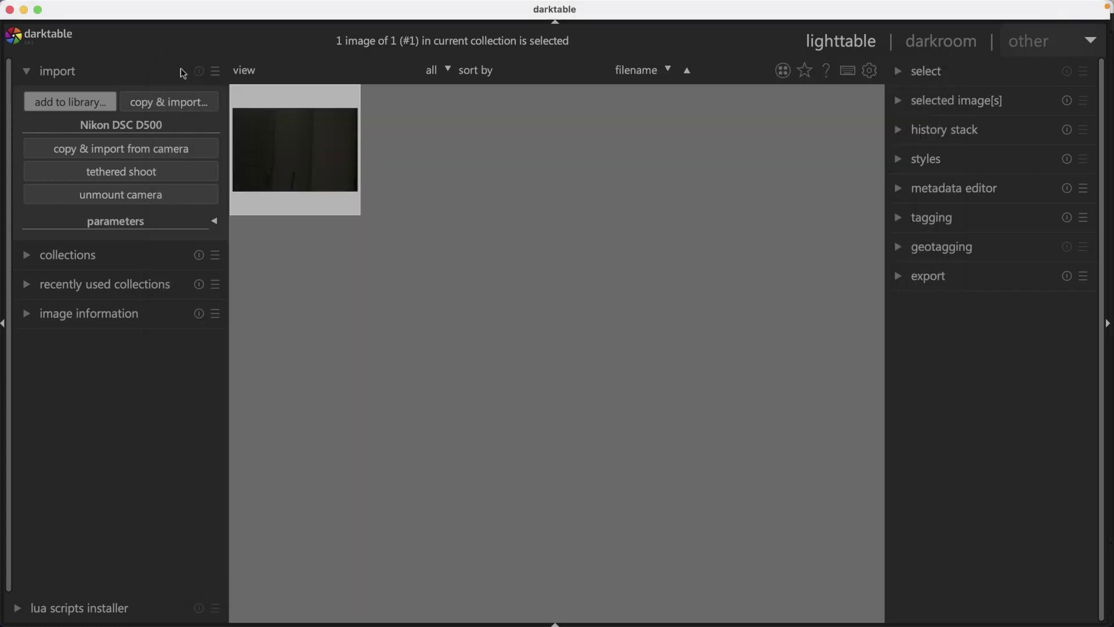
left_click(163, 104)
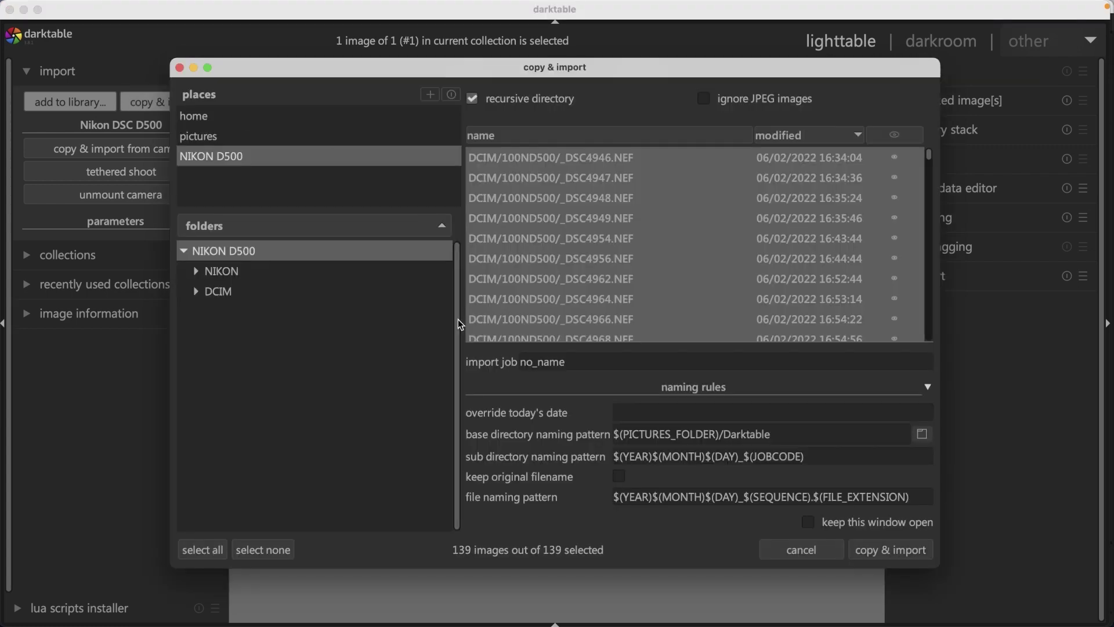
left_click(801, 550)
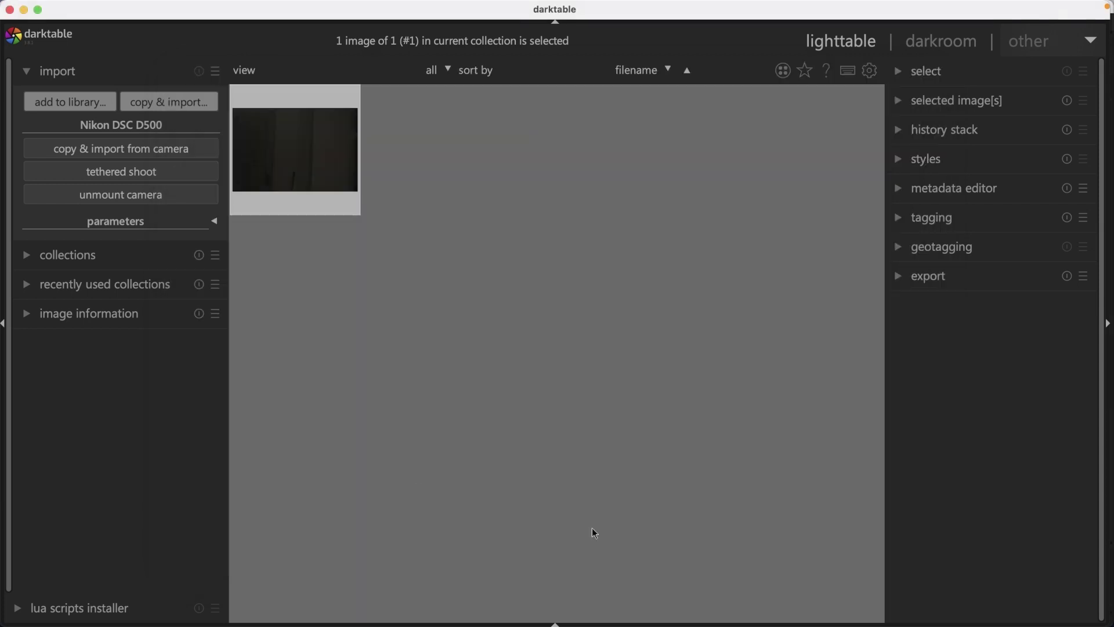
left_click(71, 101)
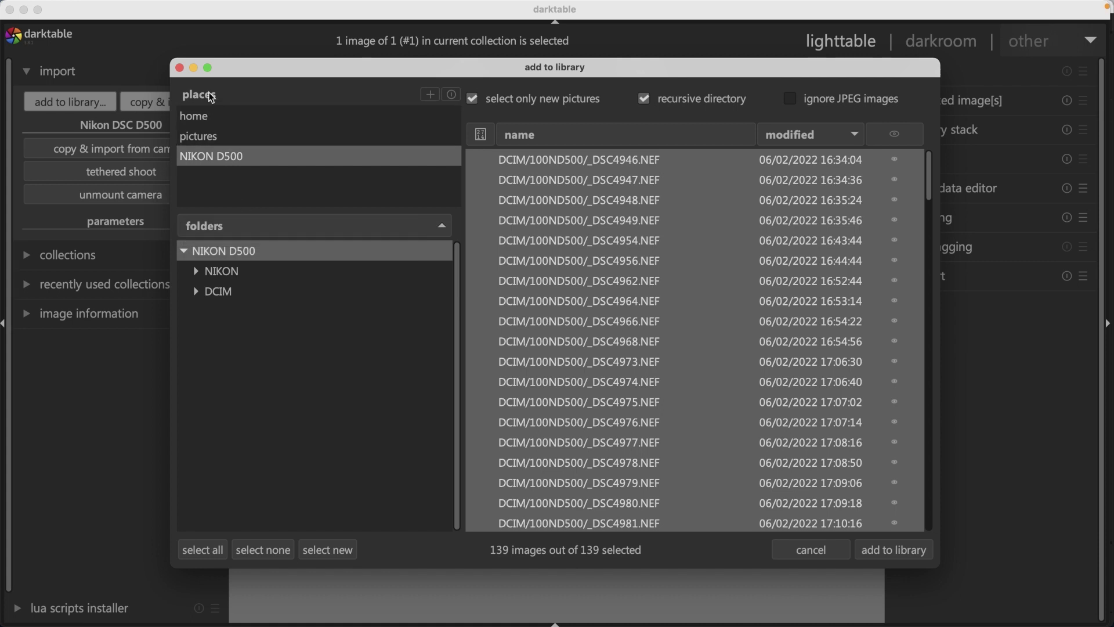
left_click(204, 119)
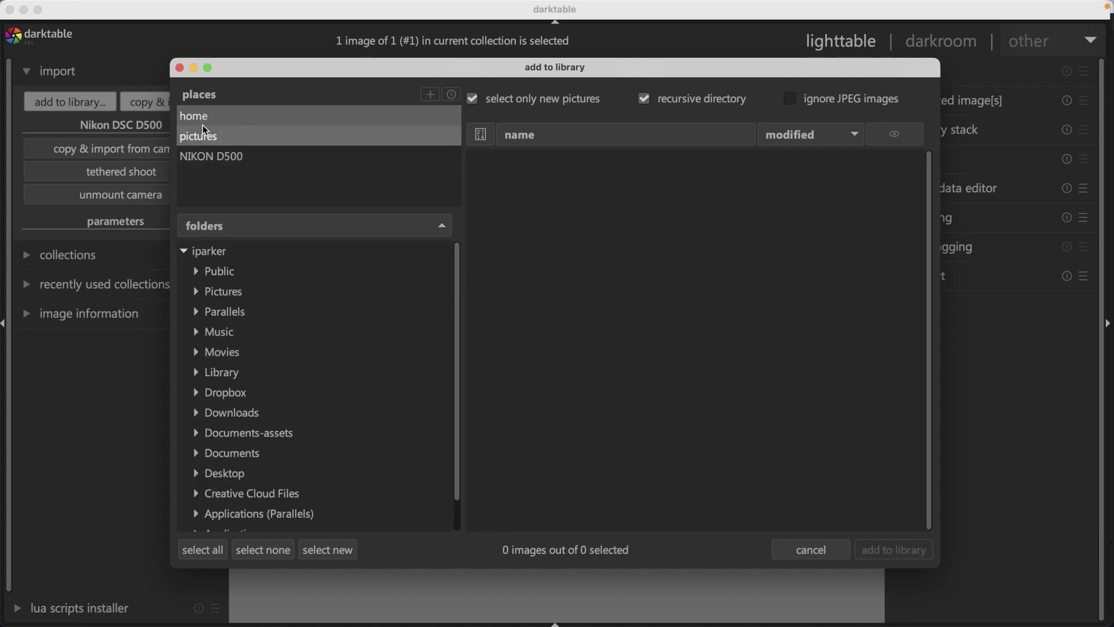
scroll(451, 290, "down", 2)
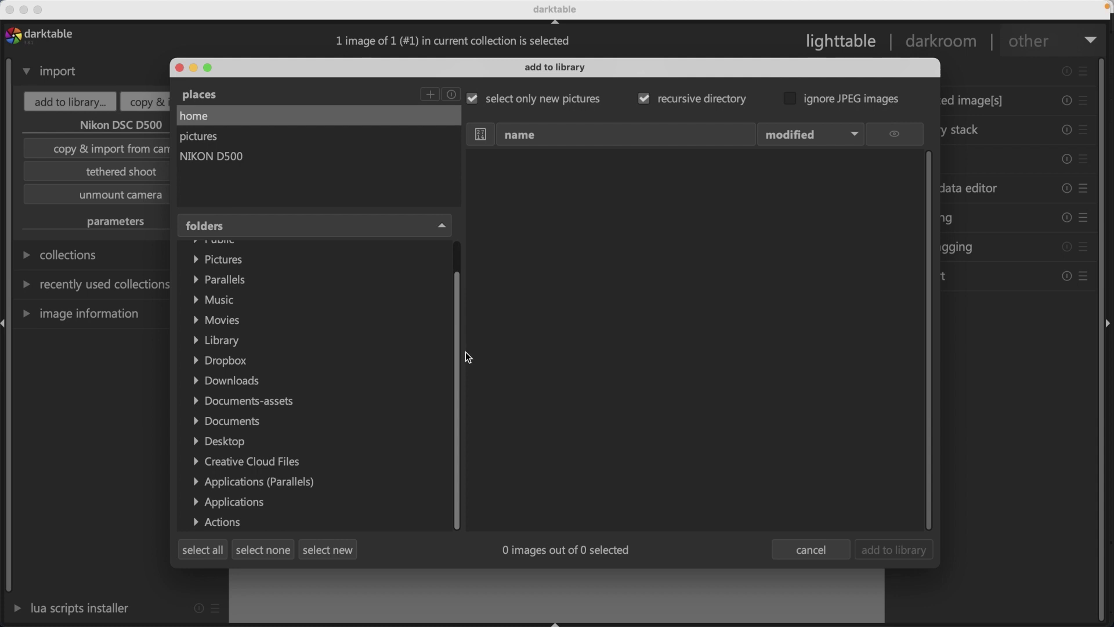
scroll(460, 302, "up", 2)
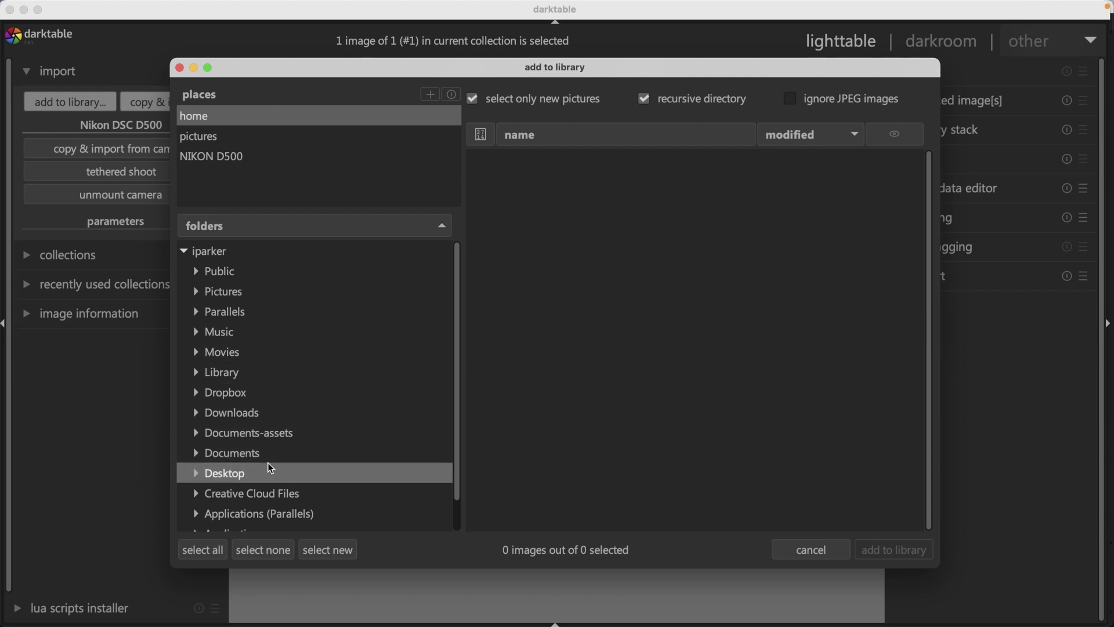
left_click(197, 473)
scroll(221, 458, "down", 3)
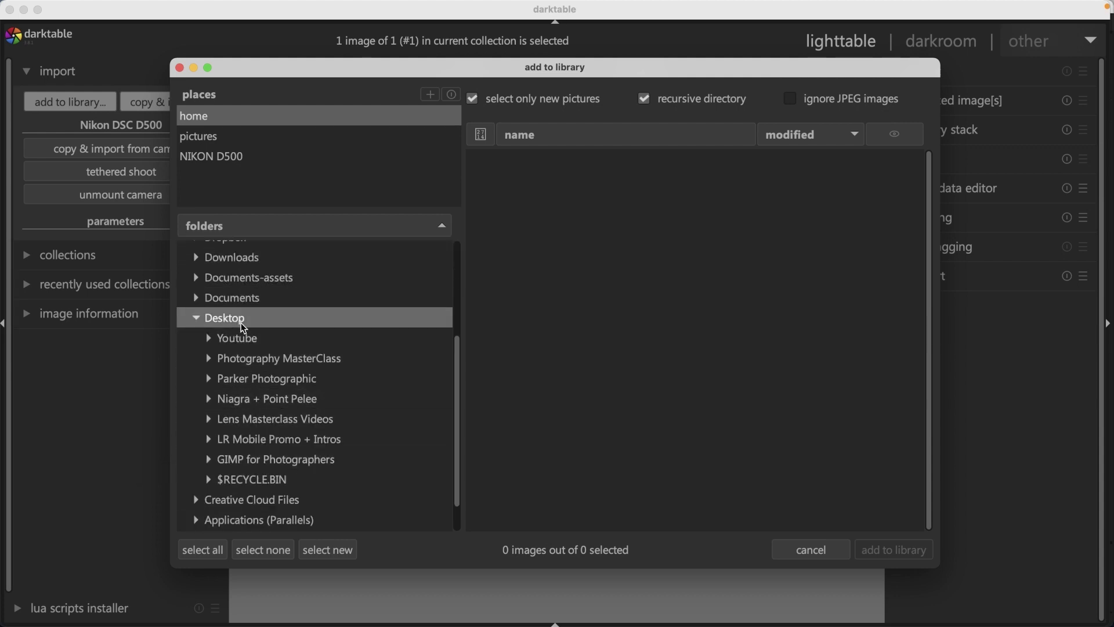
left_click(250, 400)
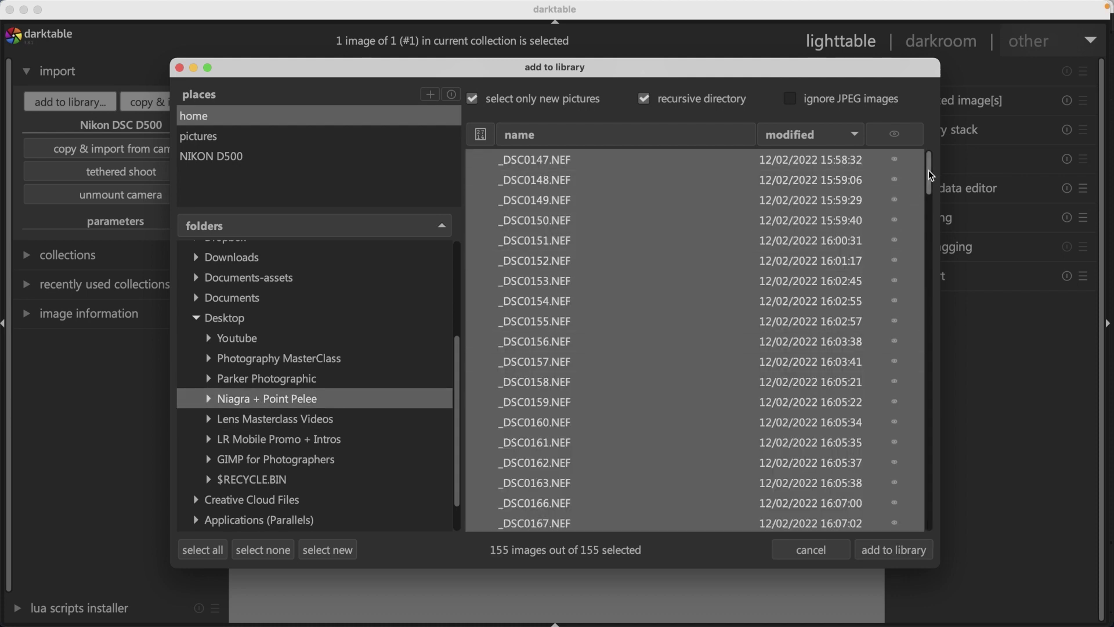
left_click(898, 139)
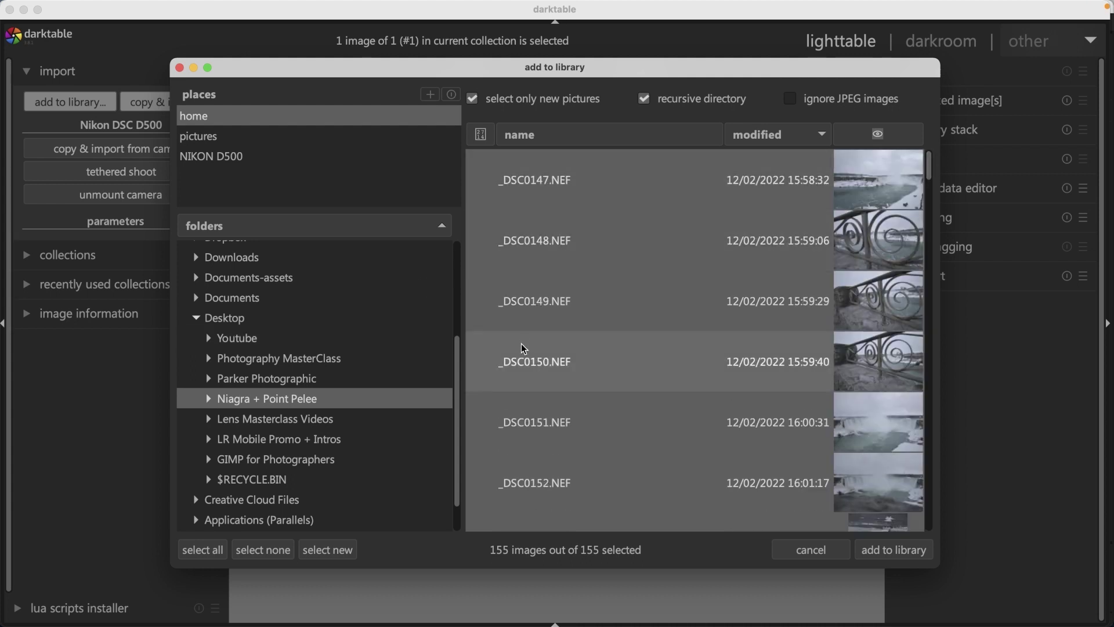
left_click(809, 551)
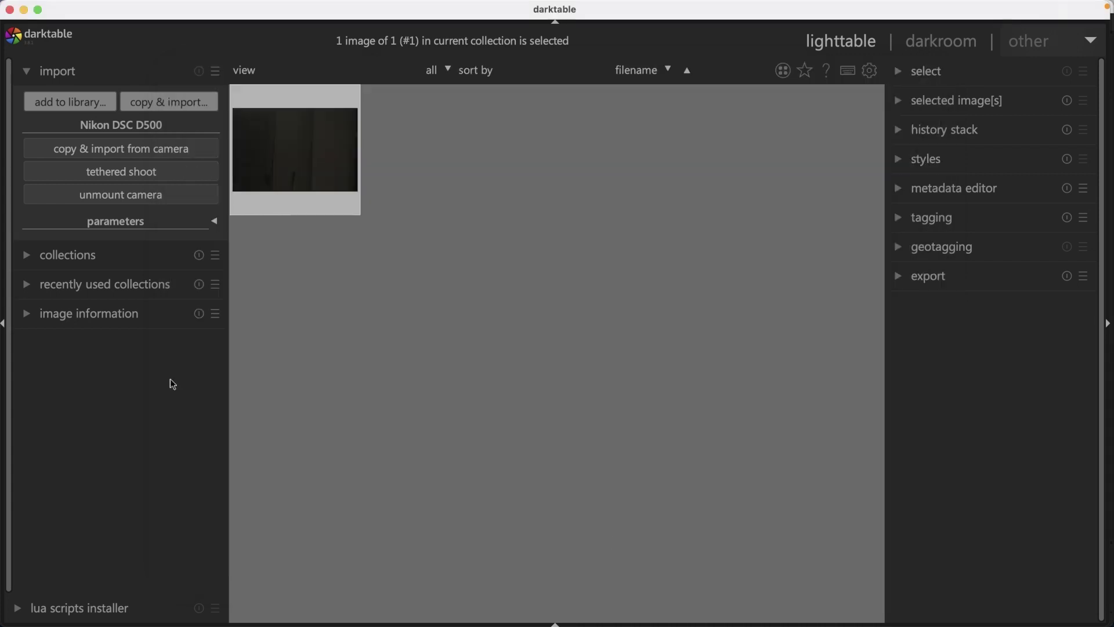
left_click(177, 102)
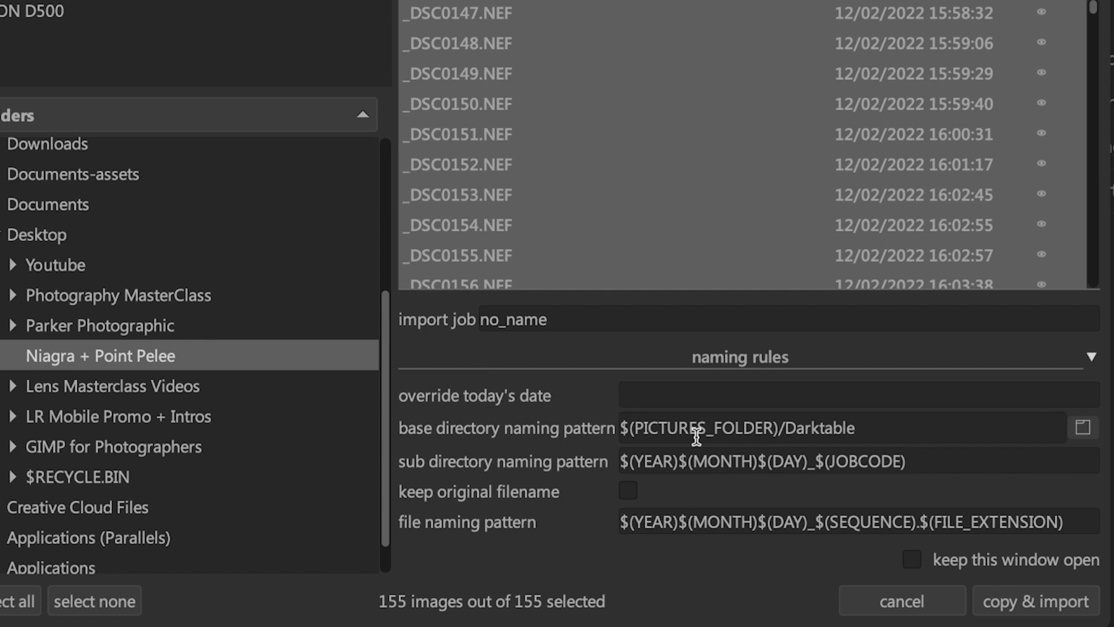
left_click(775, 356)
left_click(768, 515)
left_click_drag(870, 427, 609, 425)
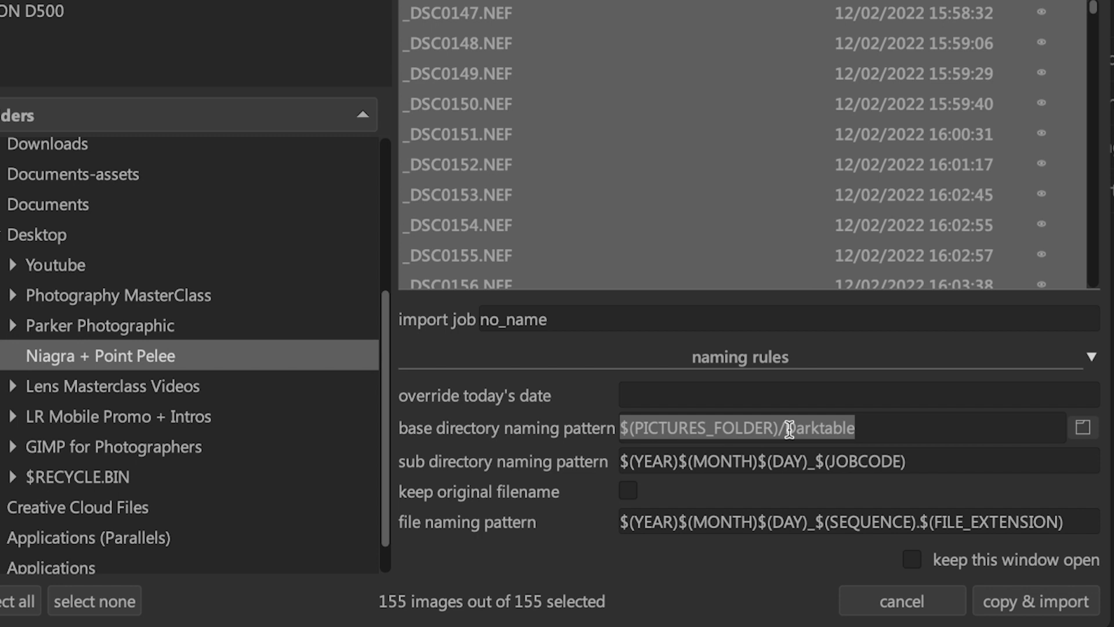
left_click(842, 428)
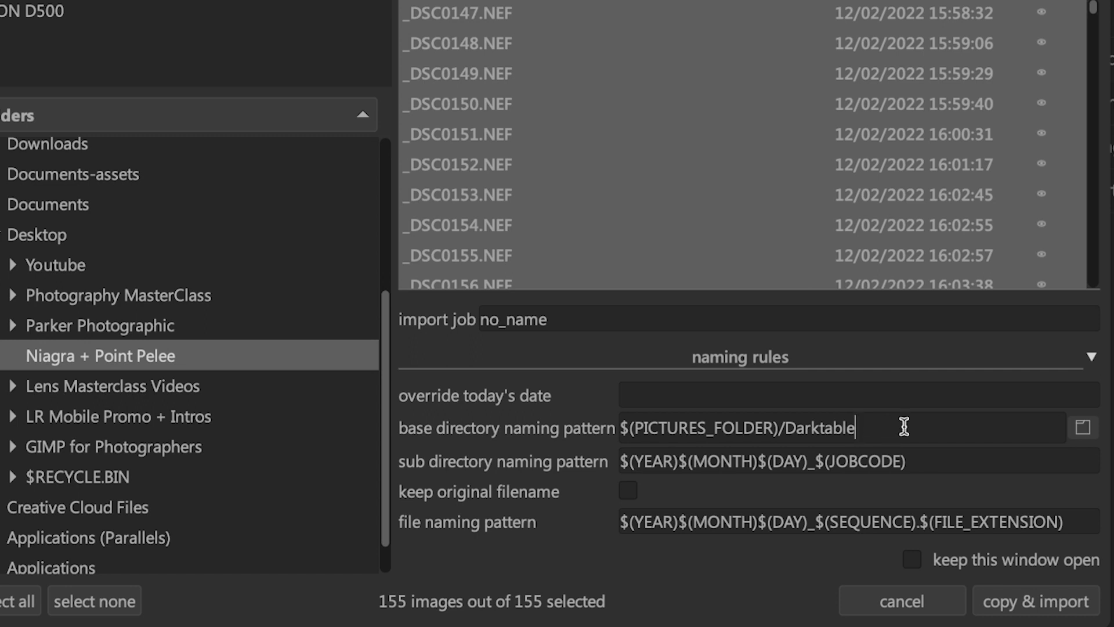
left_click(1083, 427)
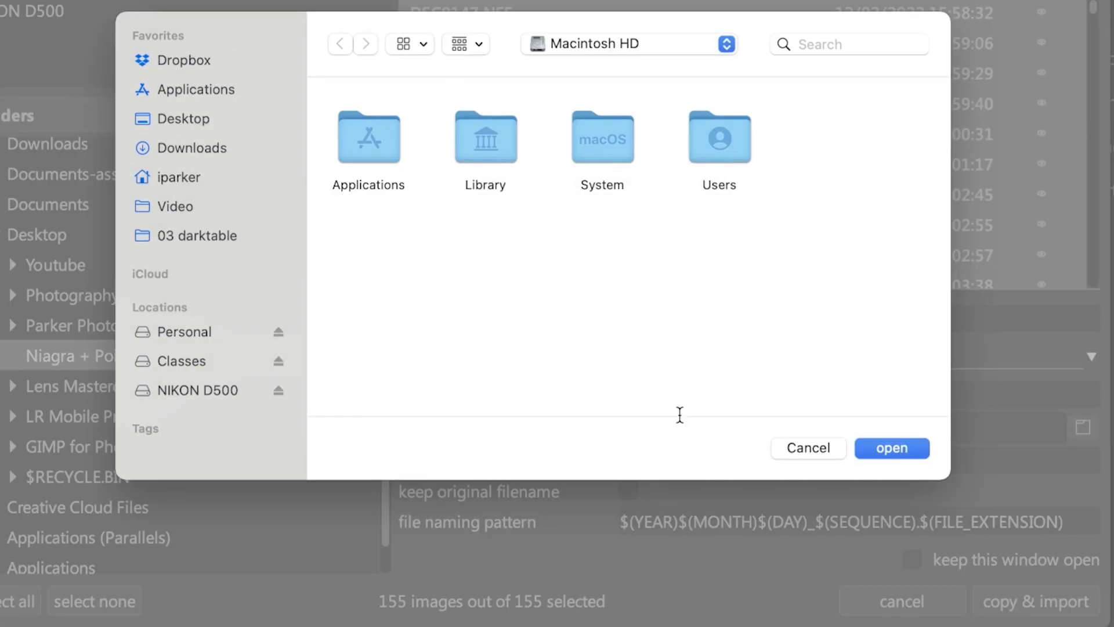
left_click(808, 448)
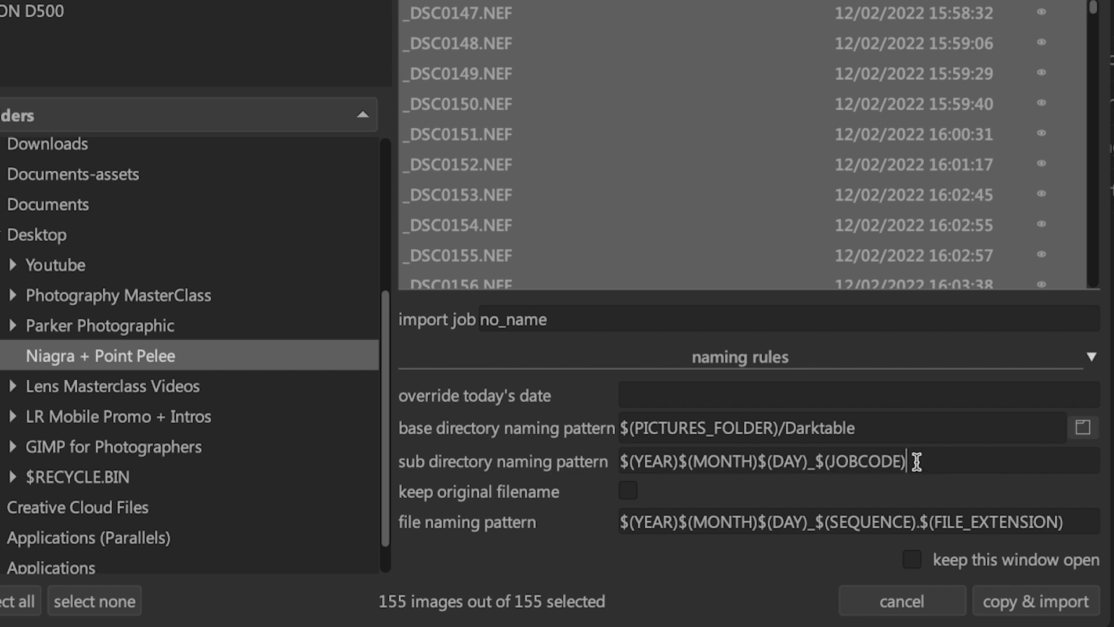
left_click_drag(917, 462, 606, 455)
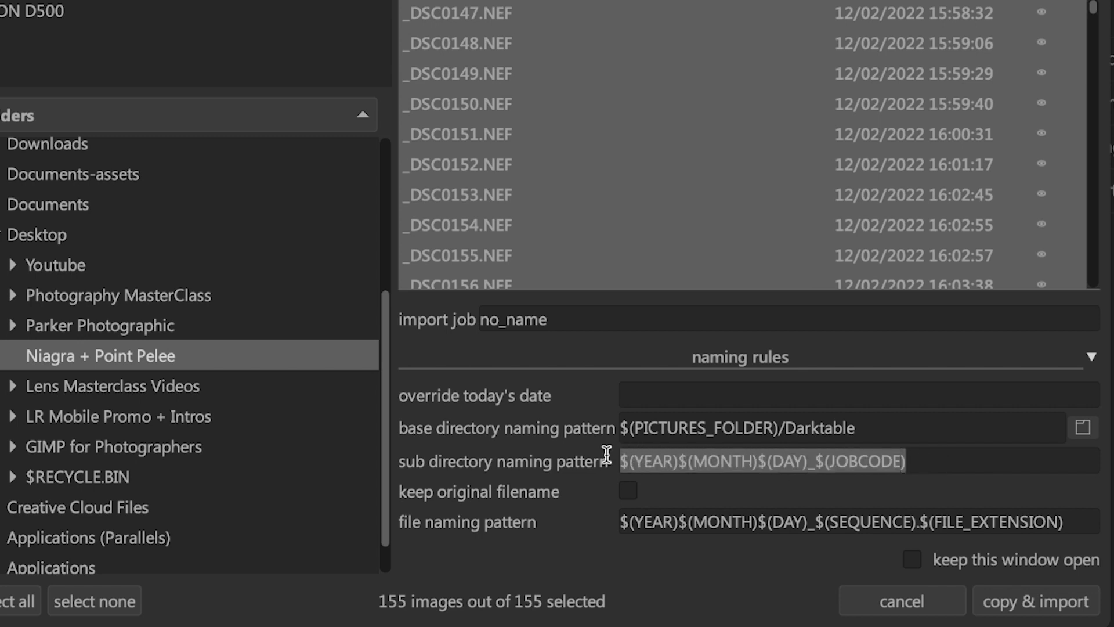
left_click(825, 462)
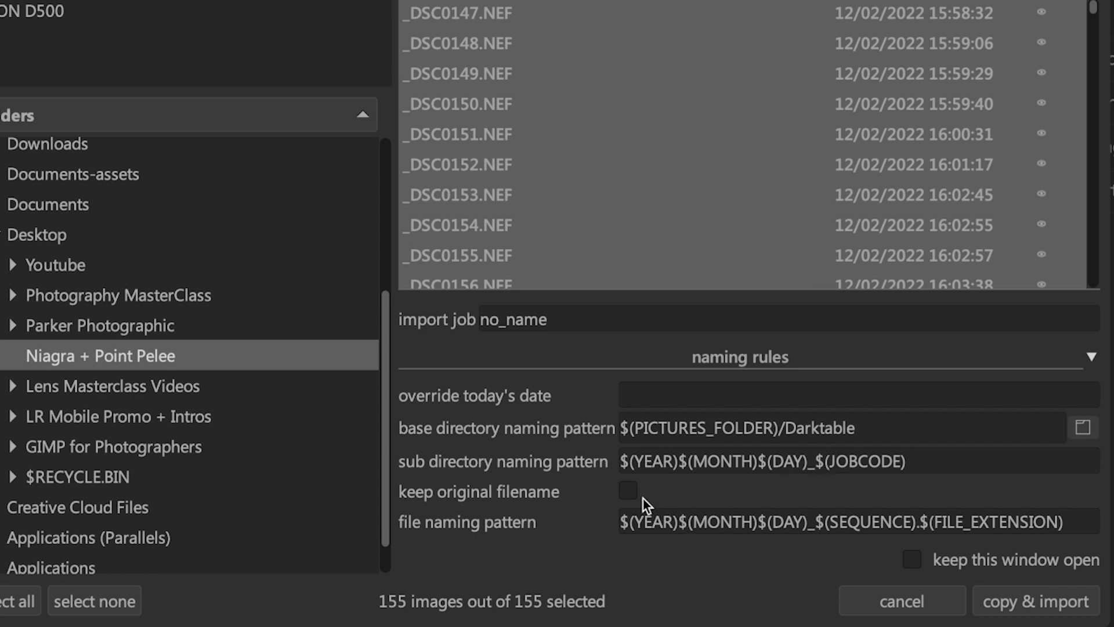
left_click(628, 491)
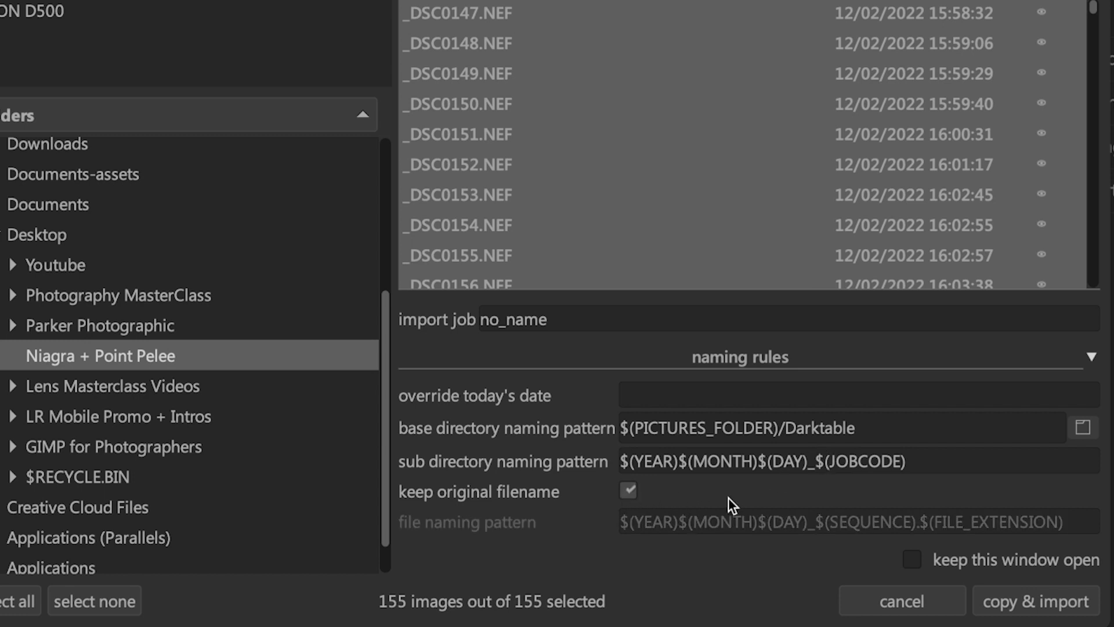
left_click(630, 493)
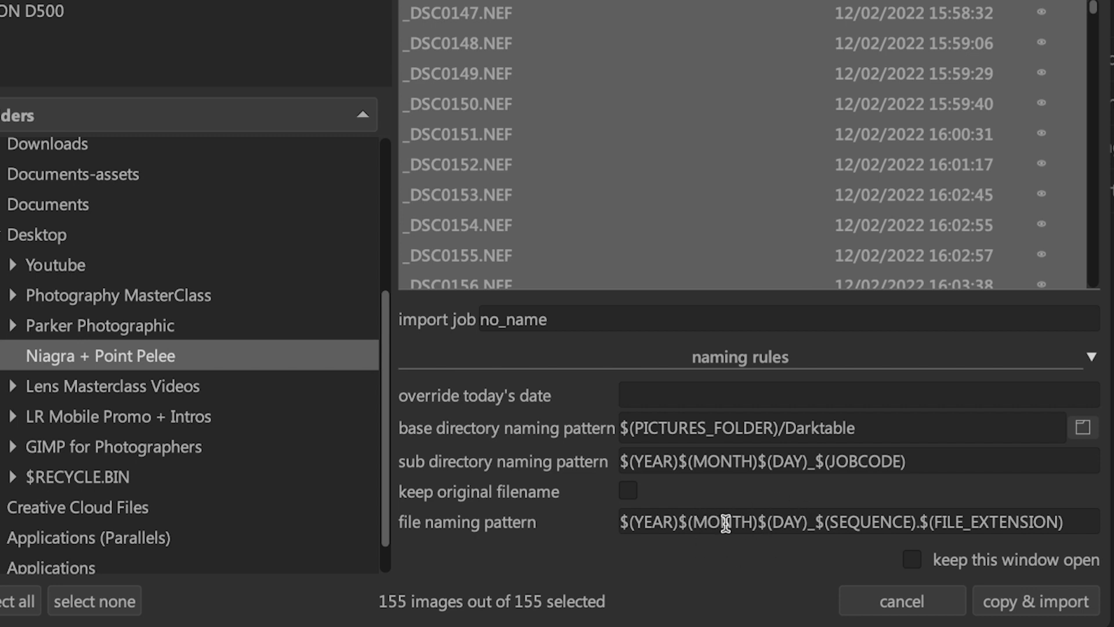
left_click(790, 519)
- Set the override date to 1999-02-14, review the file naming pattern variables, and close the window
type("1999-02-")
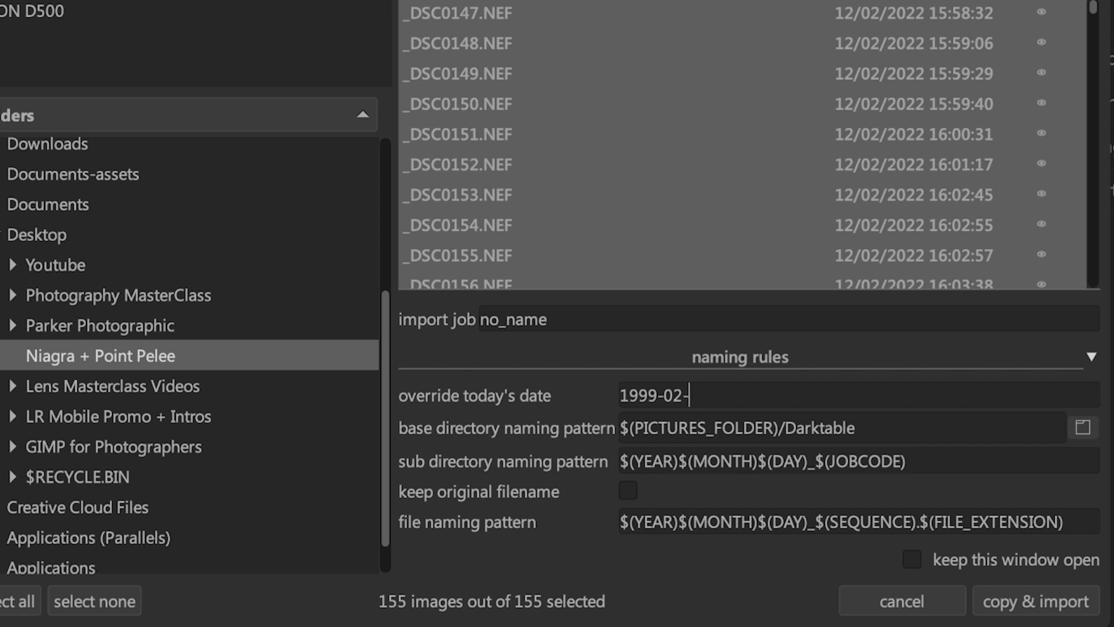
type("14")
left_click_drag(809, 523, 612, 524)
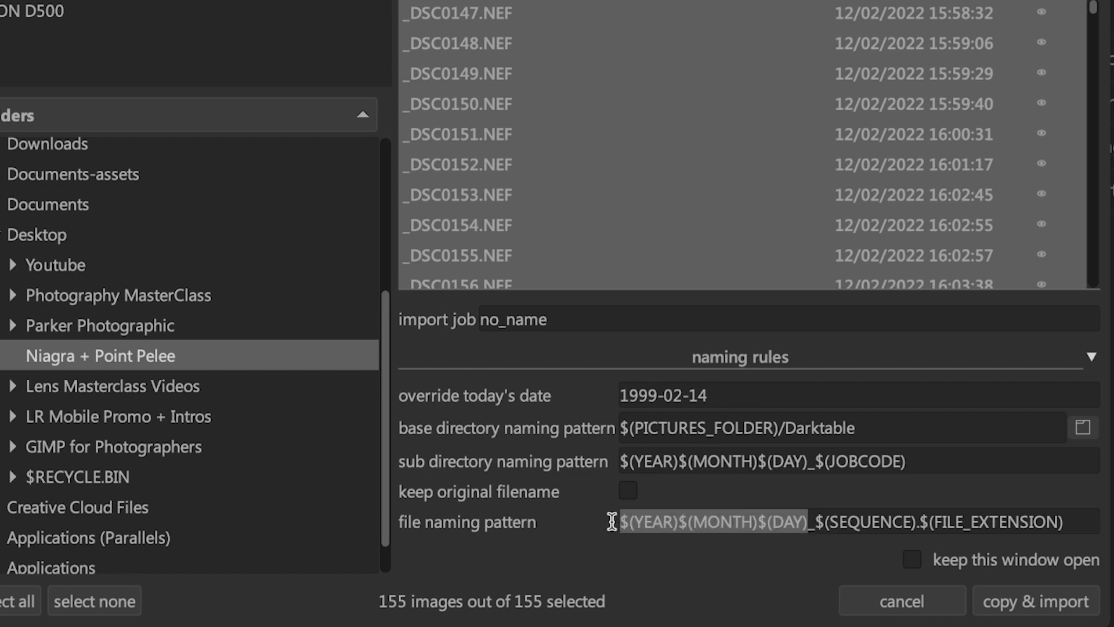
left_click(838, 522)
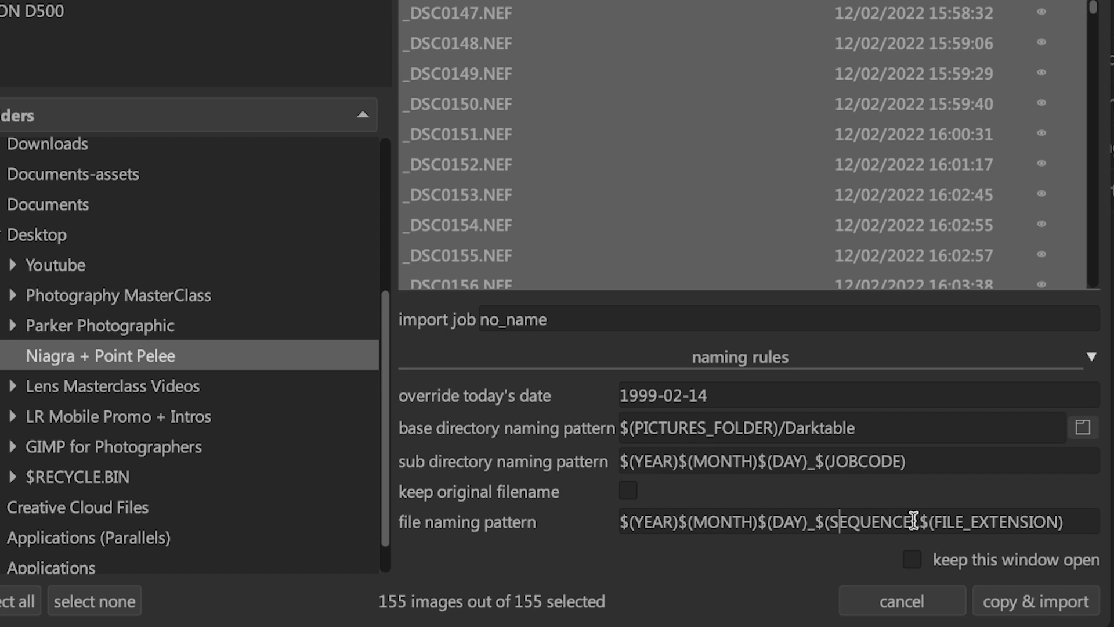
left_click_drag(817, 524, 813, 525)
left_click(929, 523)
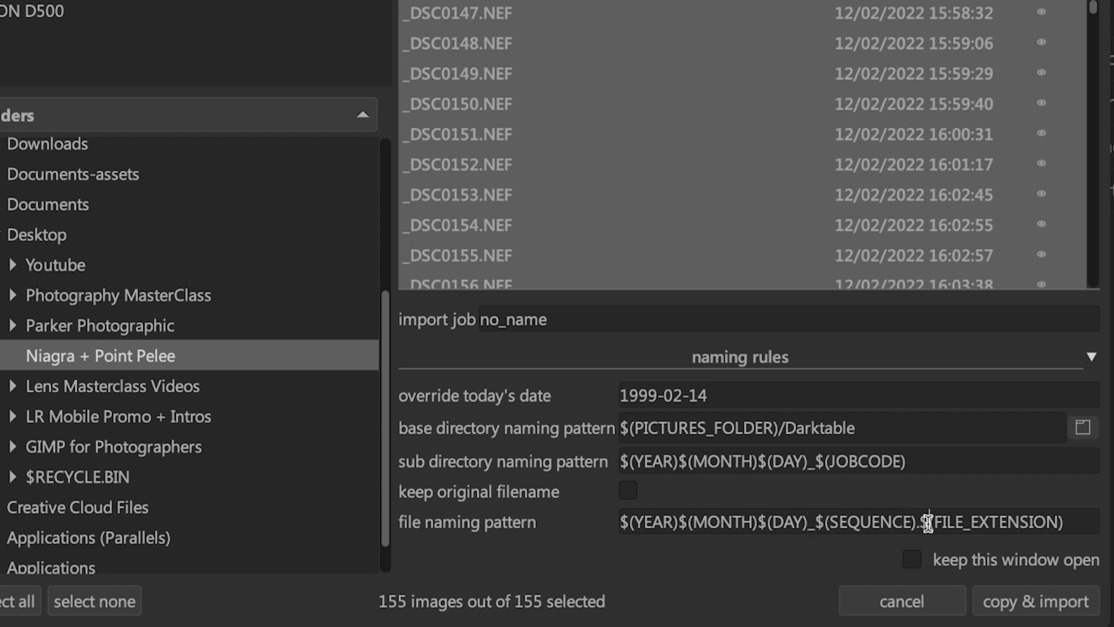
left_click(1081, 521)
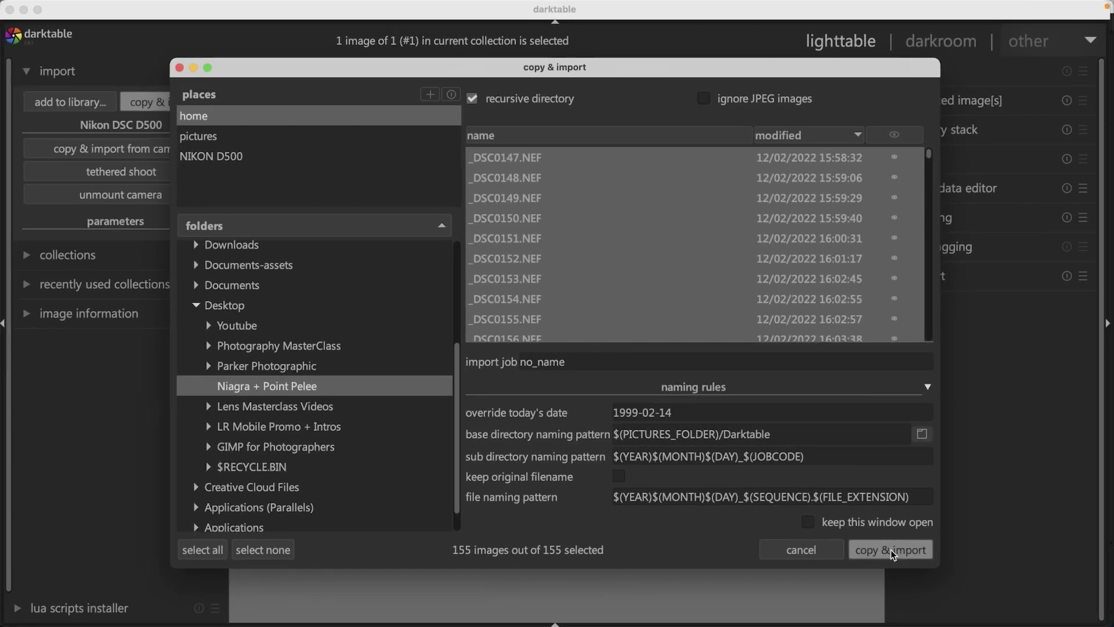
left_click(890, 549)
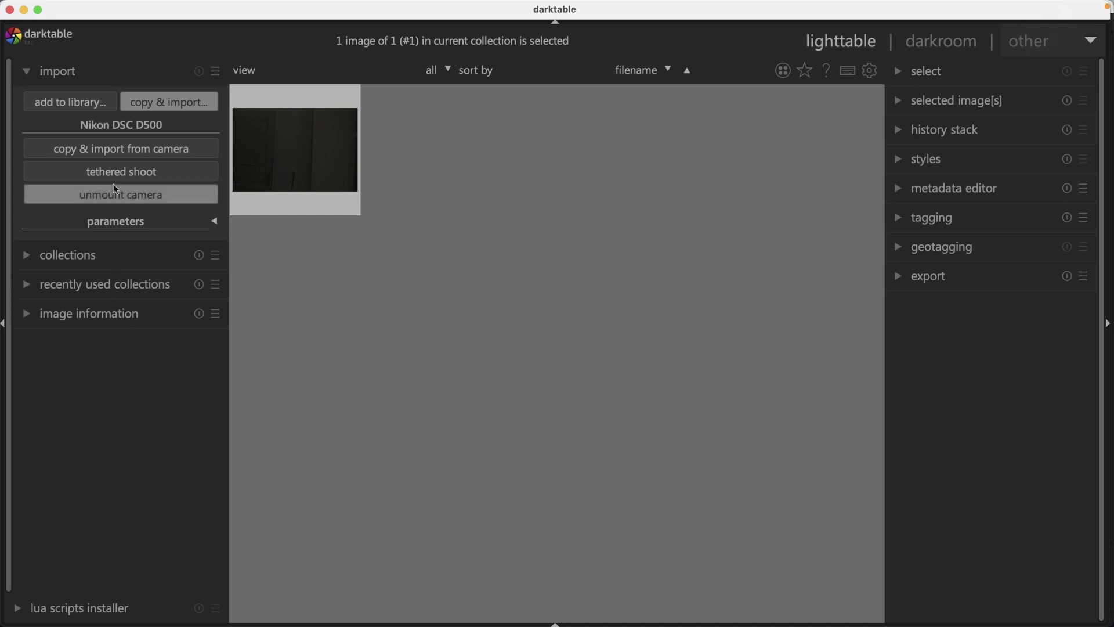
- Show the import metadata parameters and select the full rights and publisher texts
left_click(141, 221)
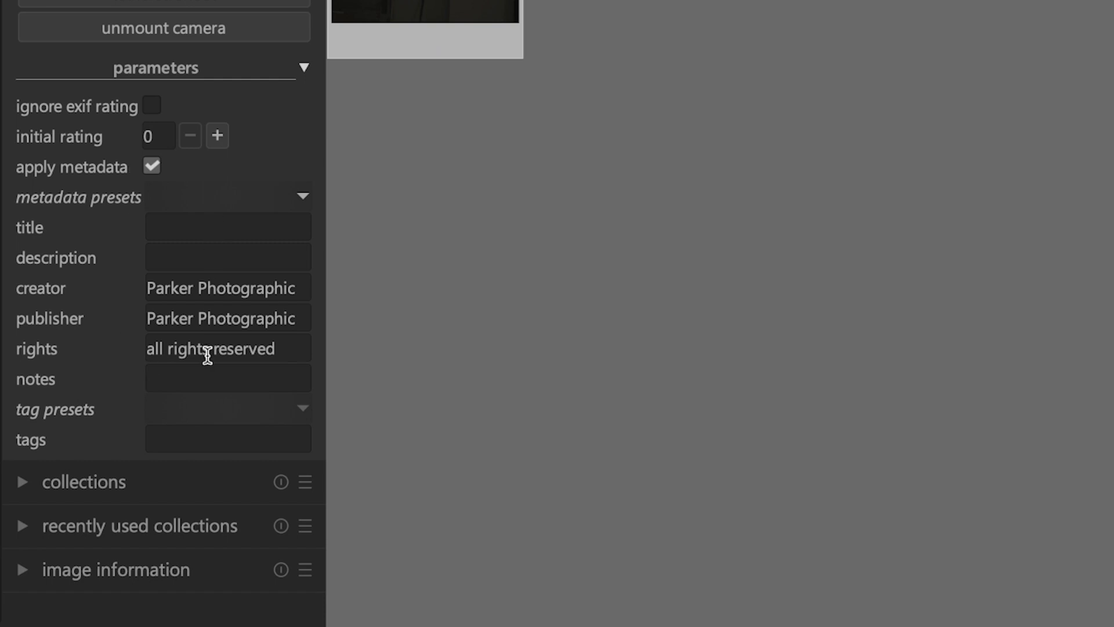
triple_click(238, 347)
triple_click(246, 314)
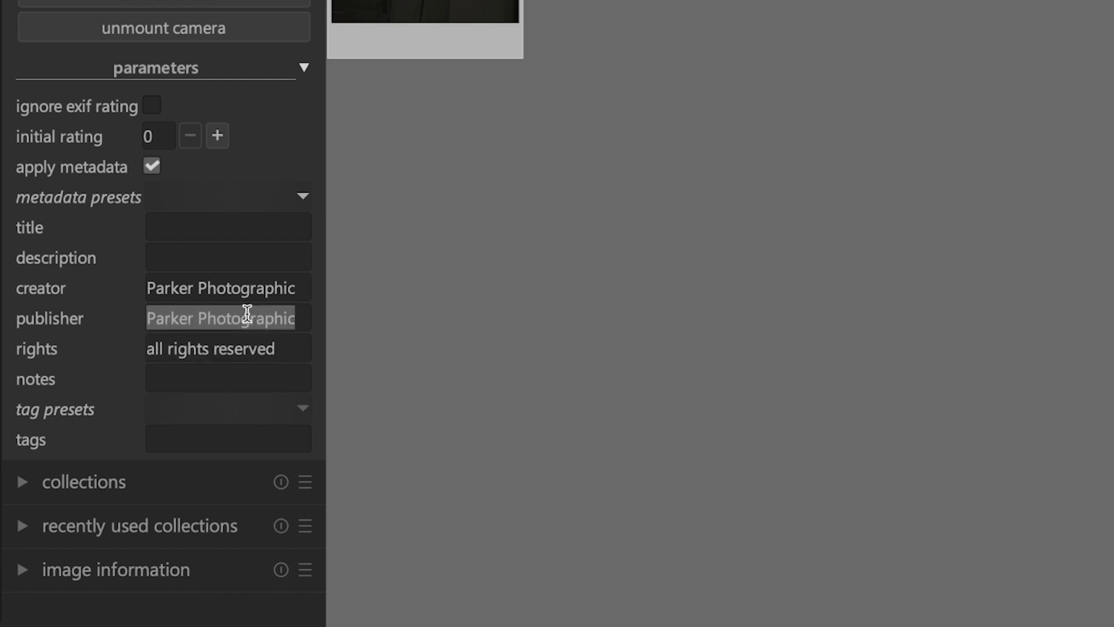